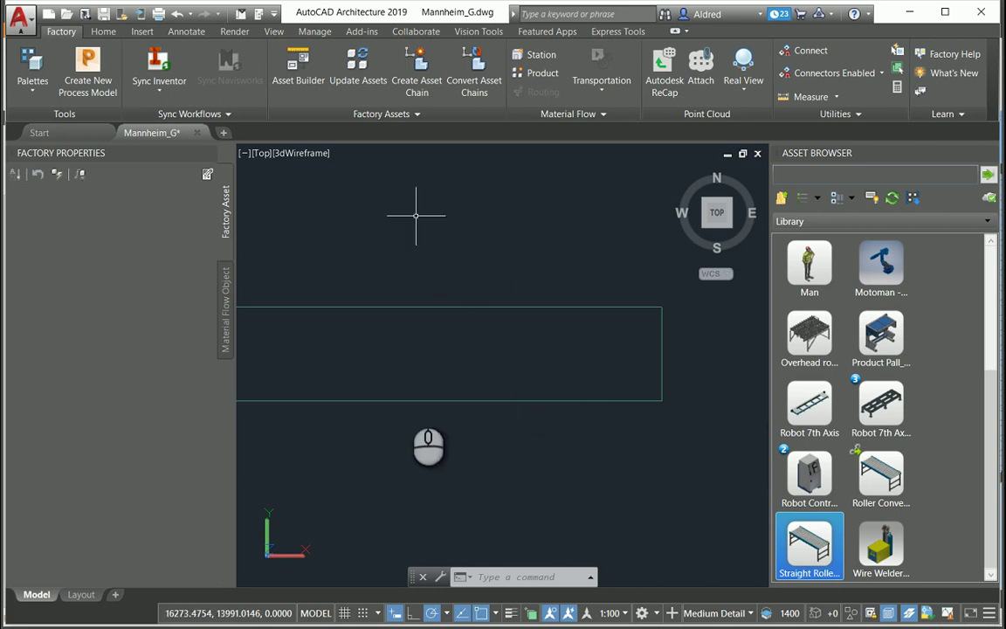
Pan the top view so the entire rectangular hall polyline is visible
click(395, 354)
middle_drag(396, 354, 489, 320)
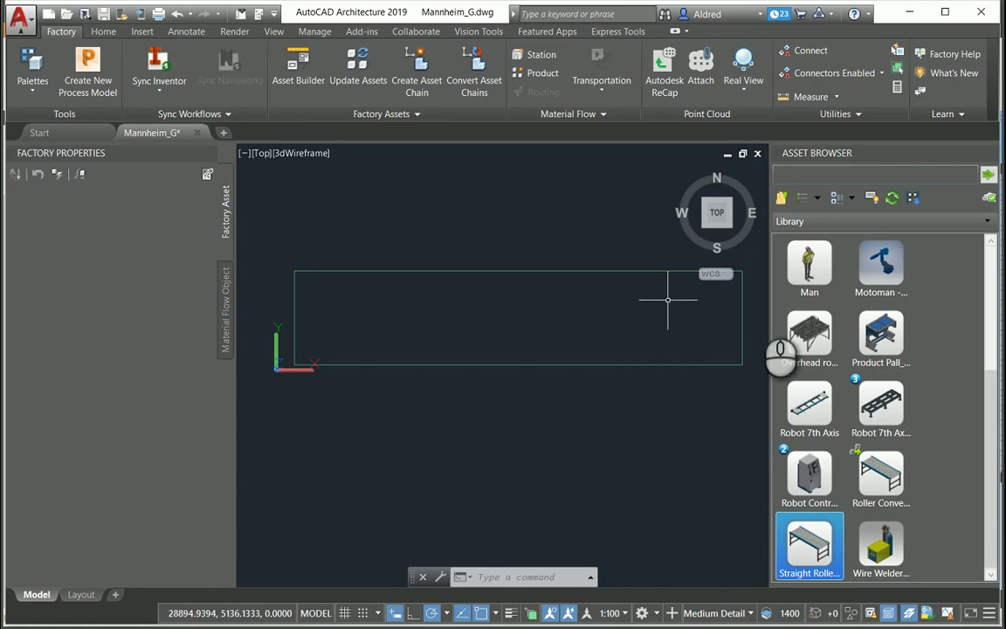
Move the Asset Browser up from the Library folder to the Factory Assets categories
click(308, 12)
click(360, 15)
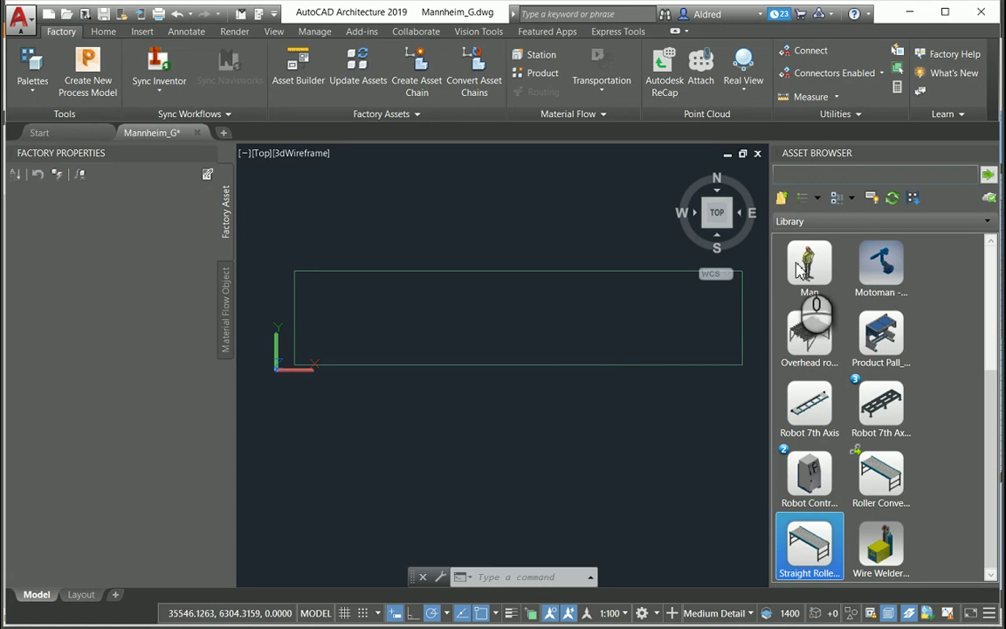
click(781, 198)
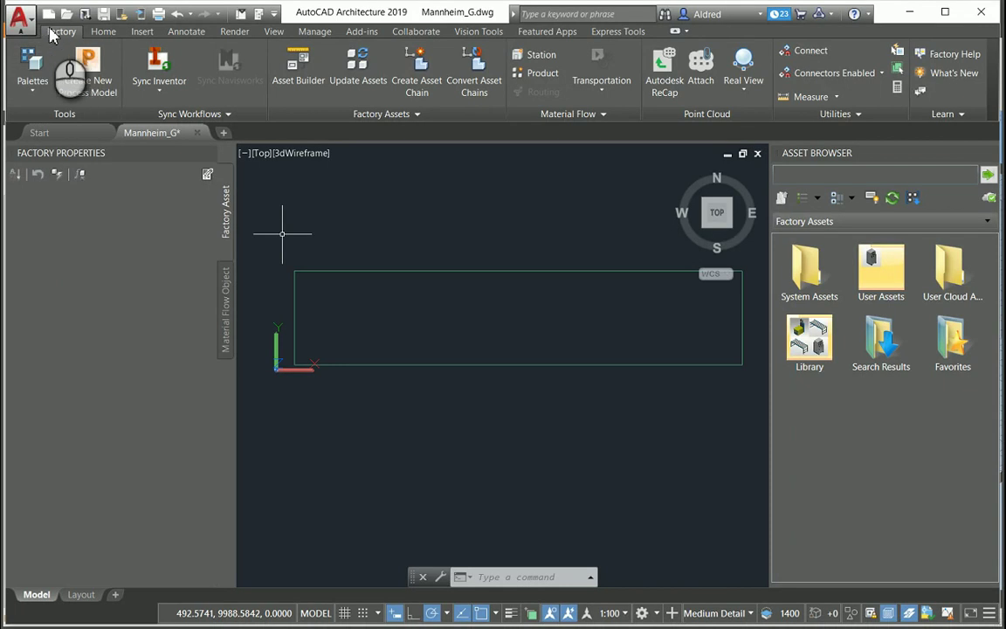
Open the Asset Browser's Library folder and drag the Compression Molding Machine into the viewport
click(35, 91)
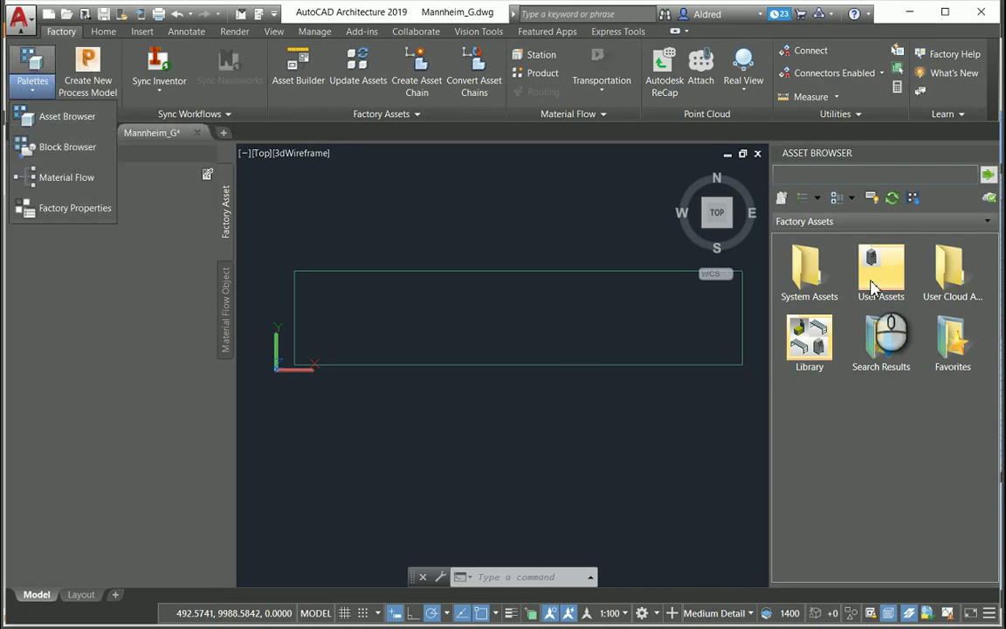
click(808, 343)
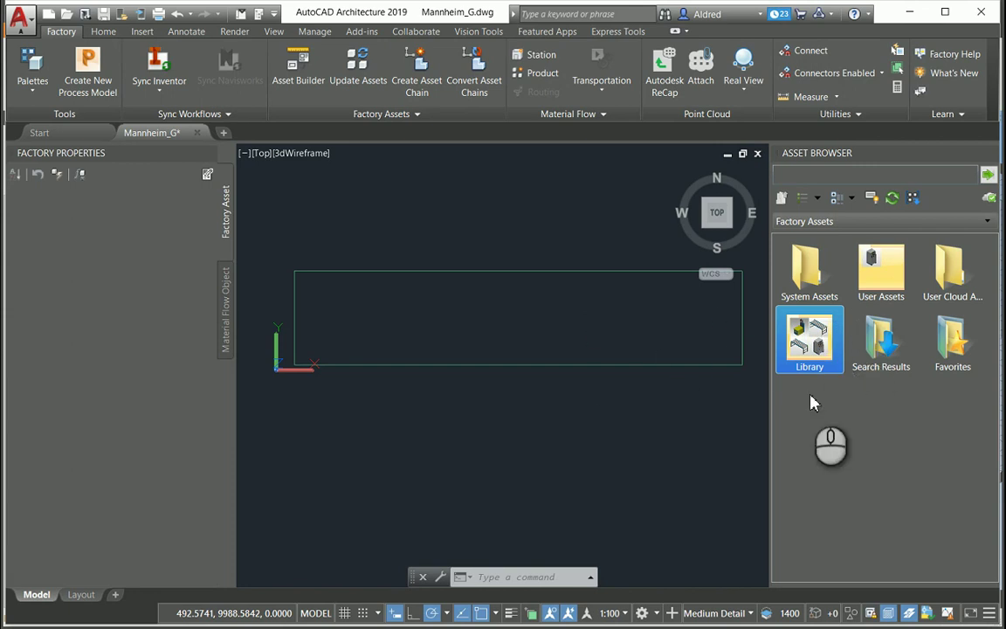
double_click(824, 343)
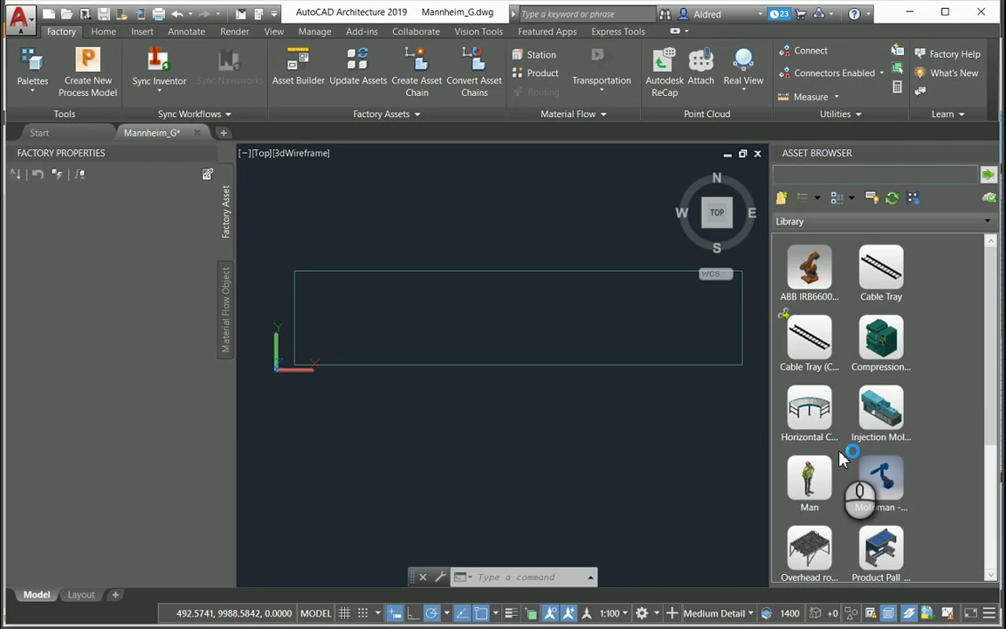
click(885, 347)
drag(887, 348, 589, 303)
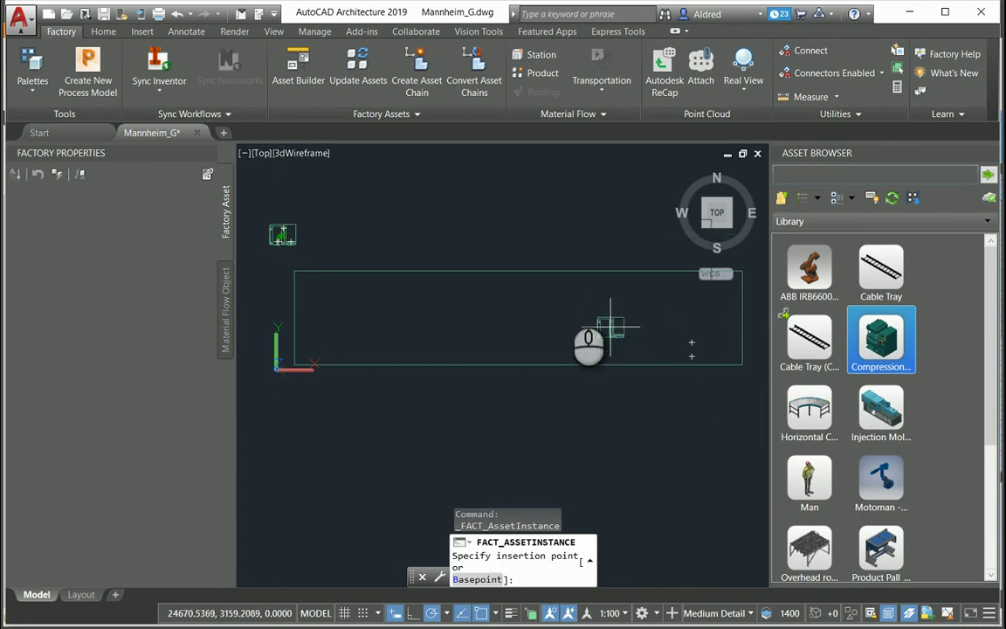
Place trial Compression Molding Machines with Ortho on, then erase the extras to leave one
scroll(566, 296, up, 3)
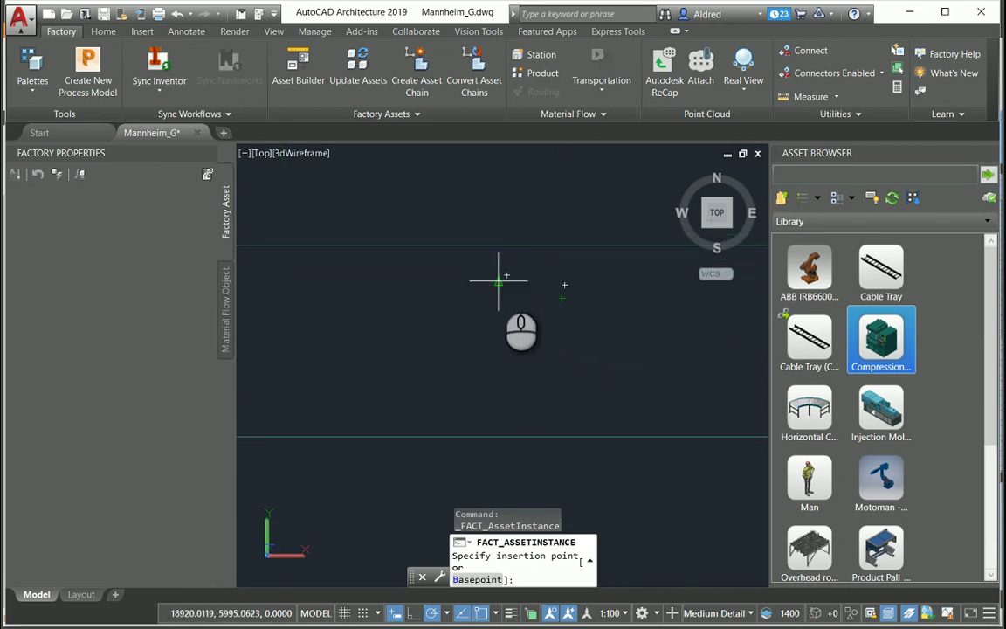
click(522, 278)
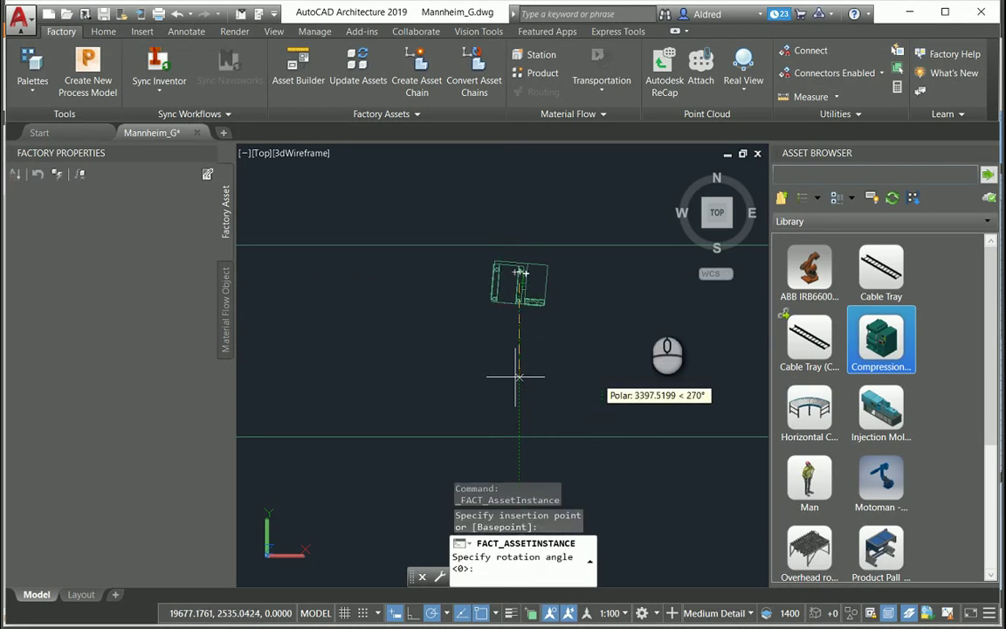
click(665, 275)
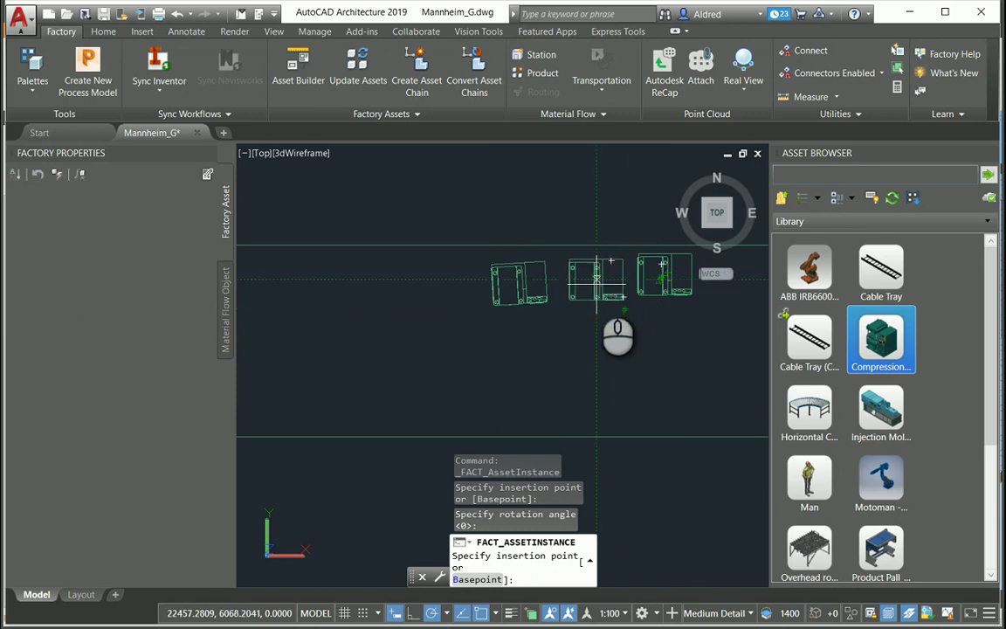
click(597, 279)
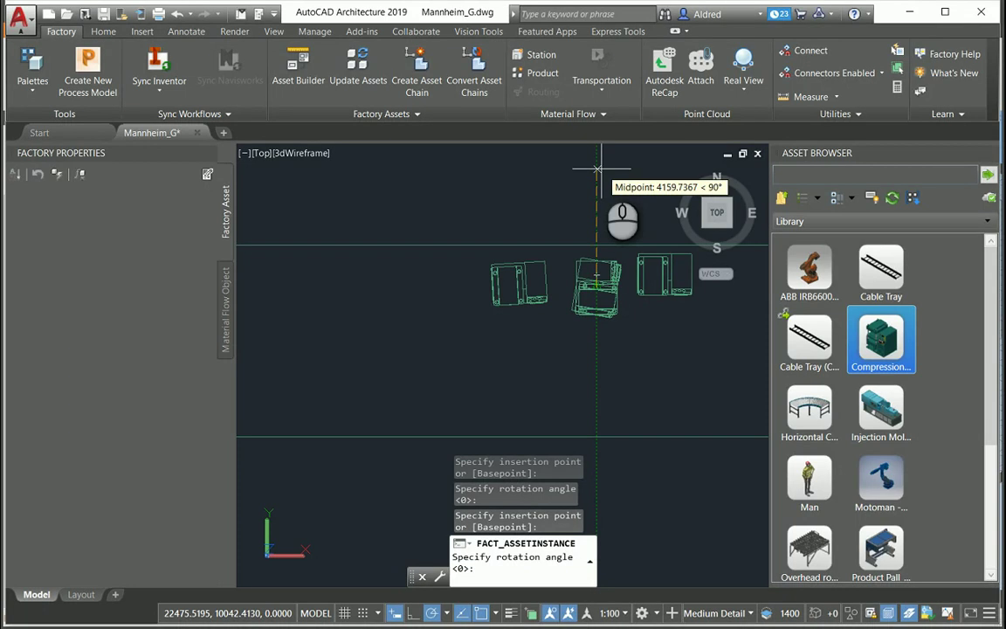
key(F8)
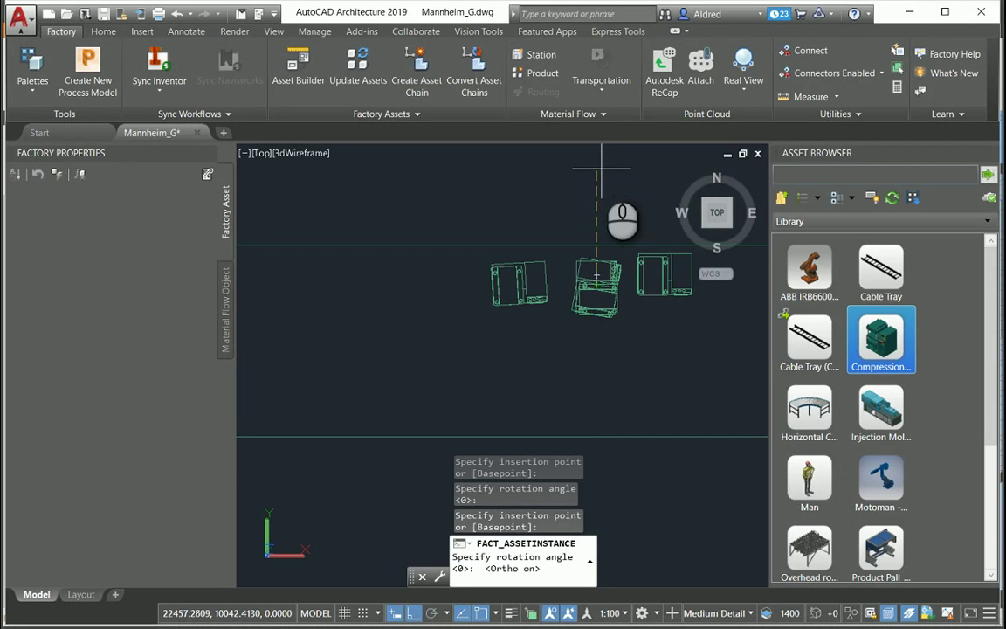
click(704, 316)
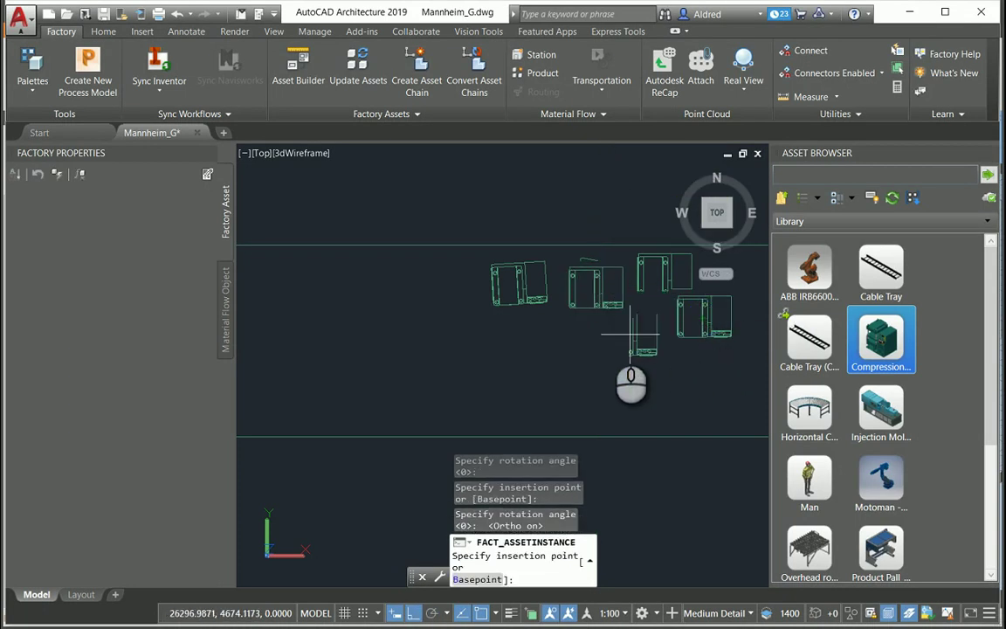
key(Escape)
drag(534, 306, 528, 290)
key(Delete)
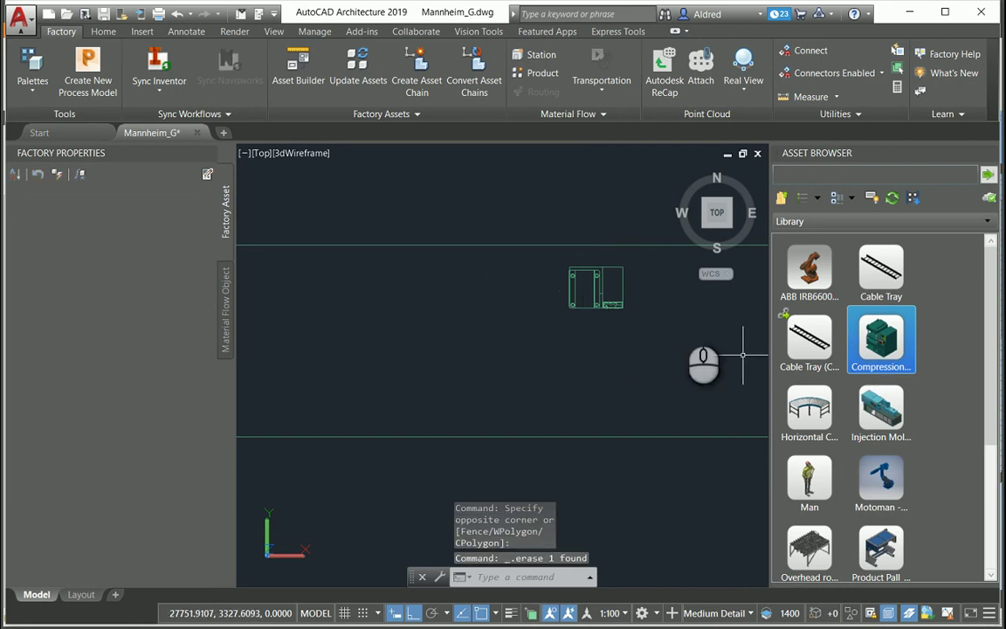
Copy the molding machine as a 4-item array into an evenly spaced row
middle_drag(593, 352, 384, 360)
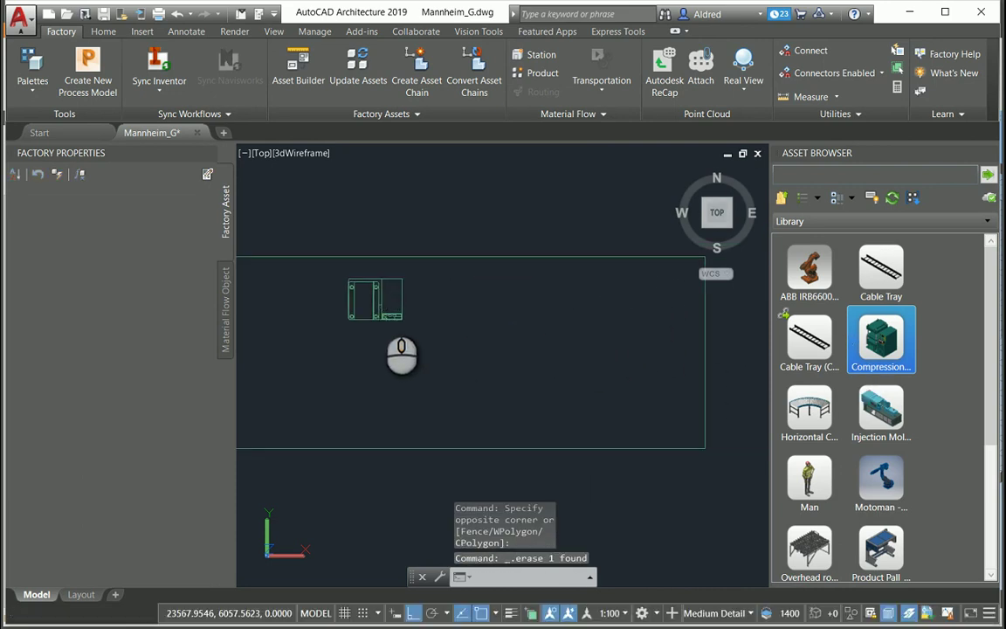
click(403, 328)
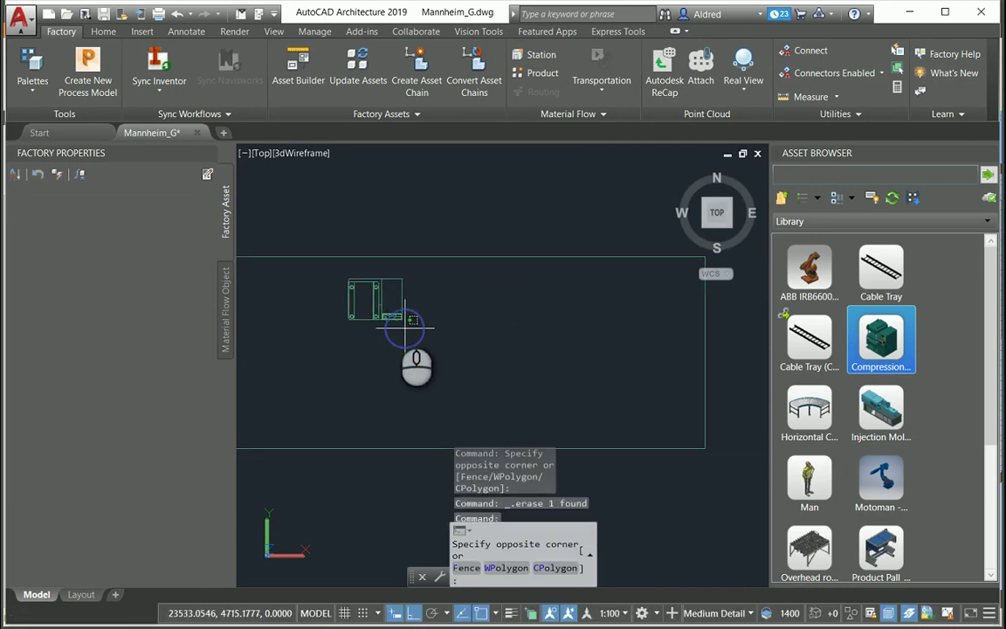
click(384, 293)
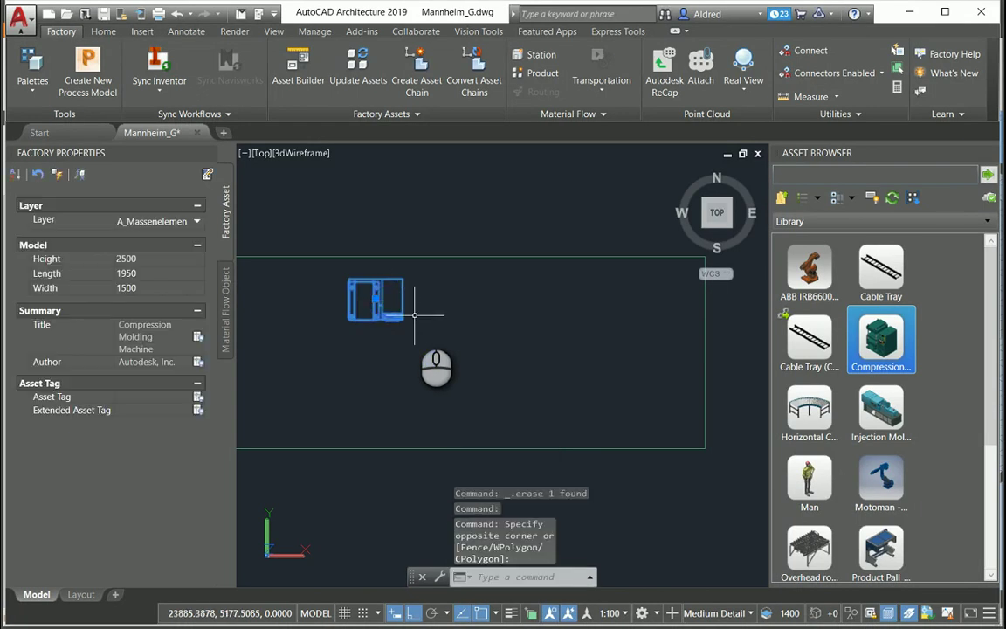
text(copy)
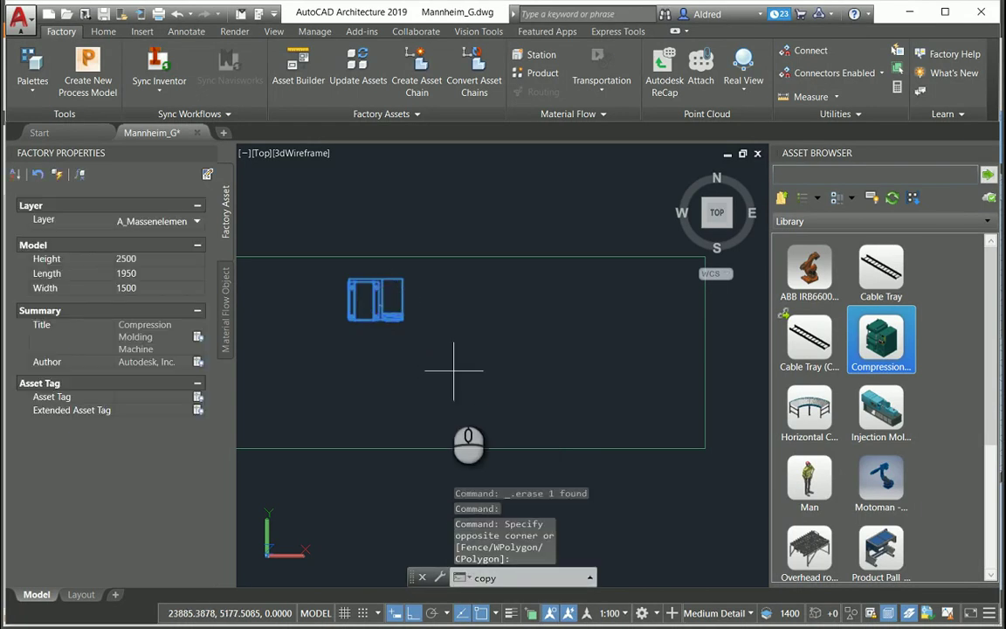
key(Return)
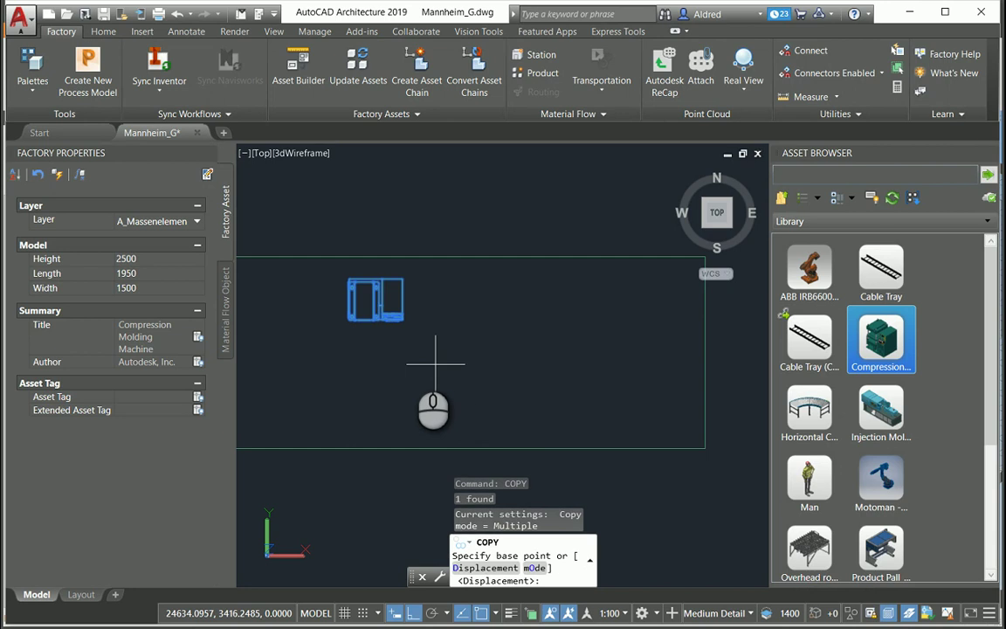
click(371, 306)
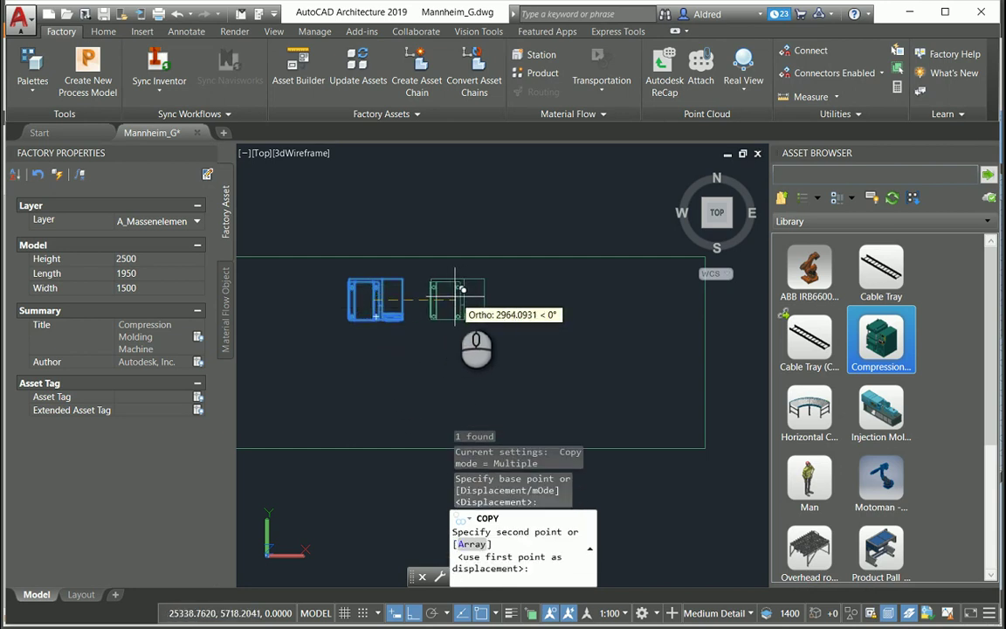
text(a)
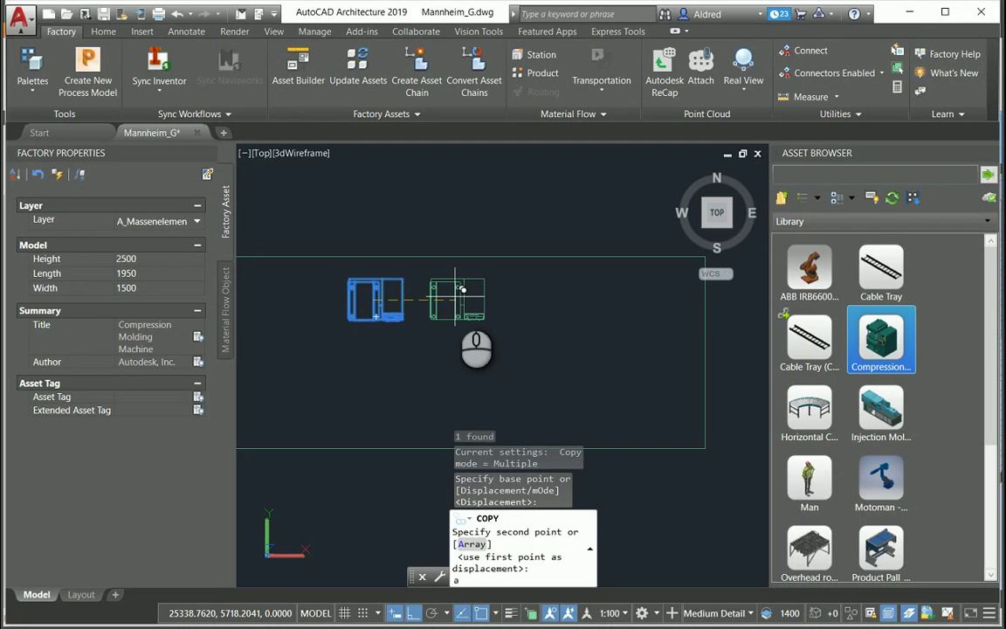
key(Return)
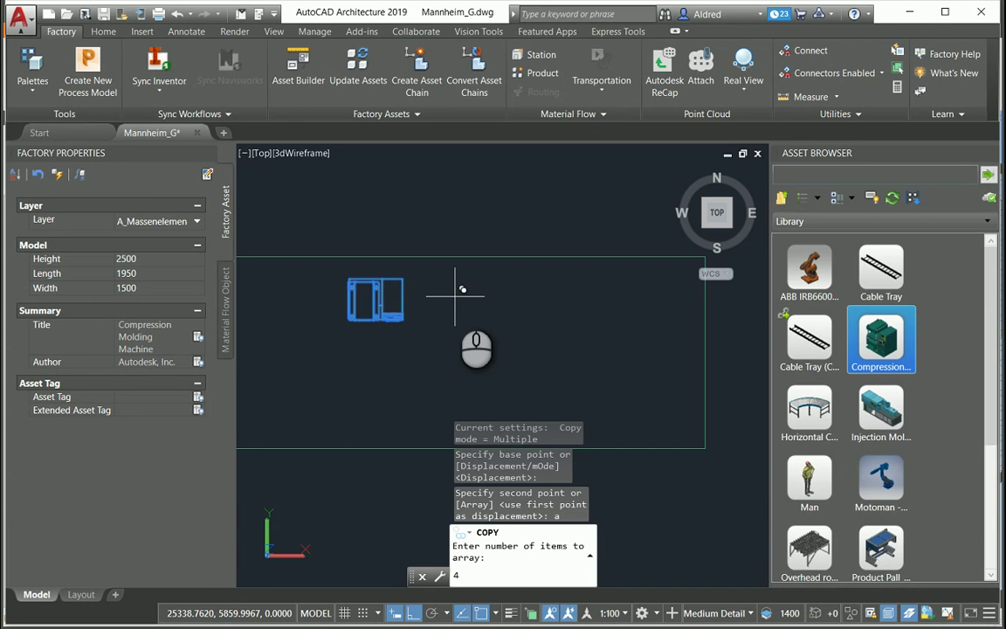
key(Return)
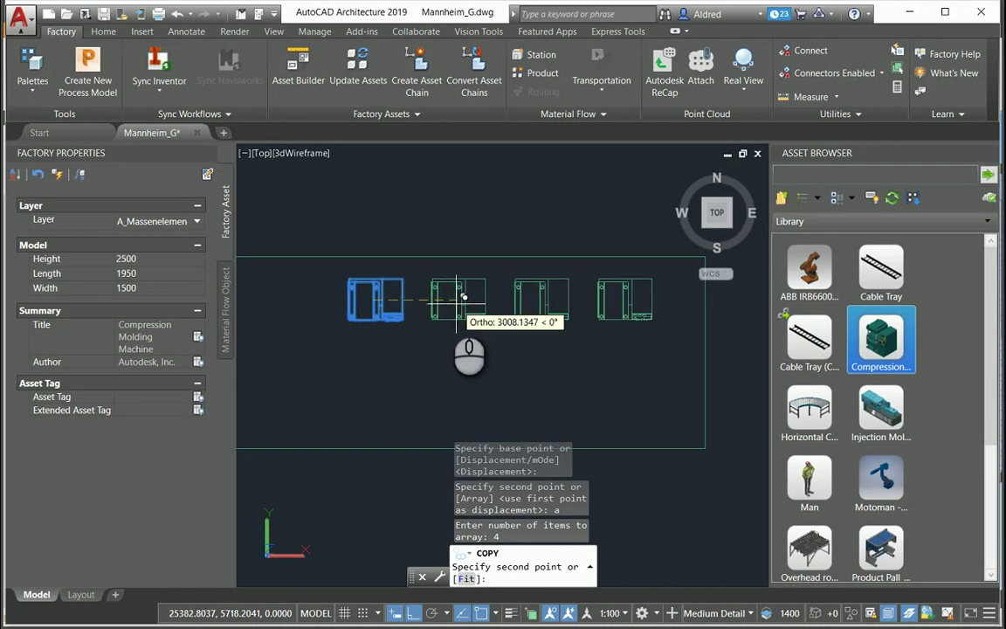
click(447, 298)
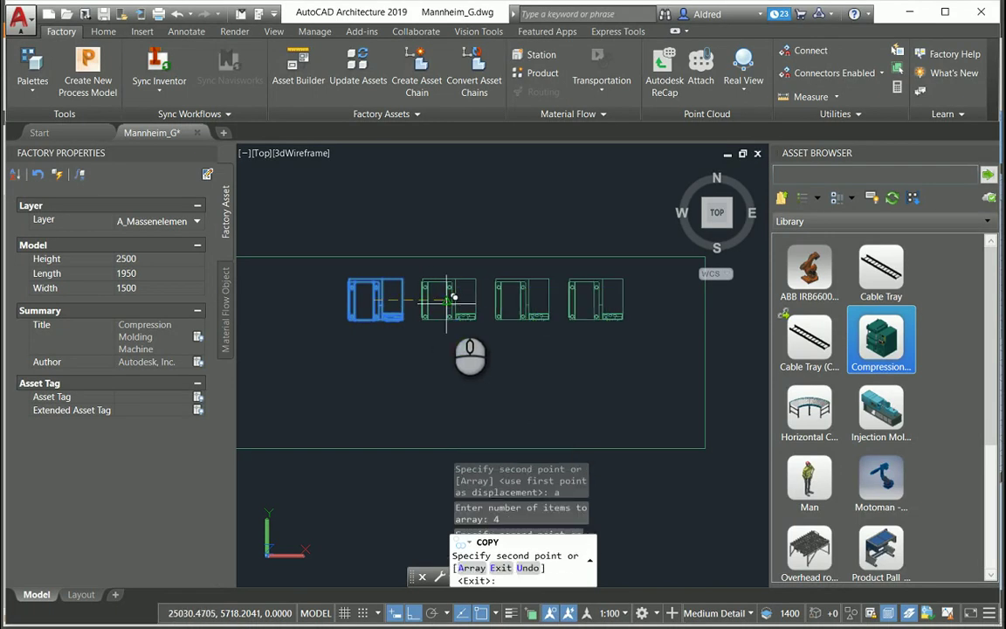
key(Escape)
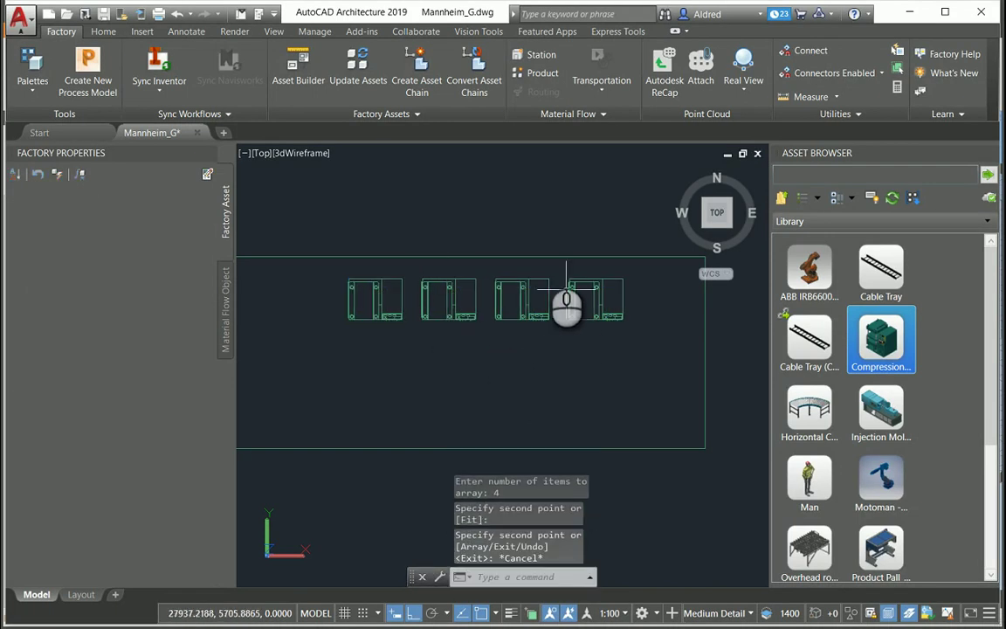
scroll(475, 299, down, 2)
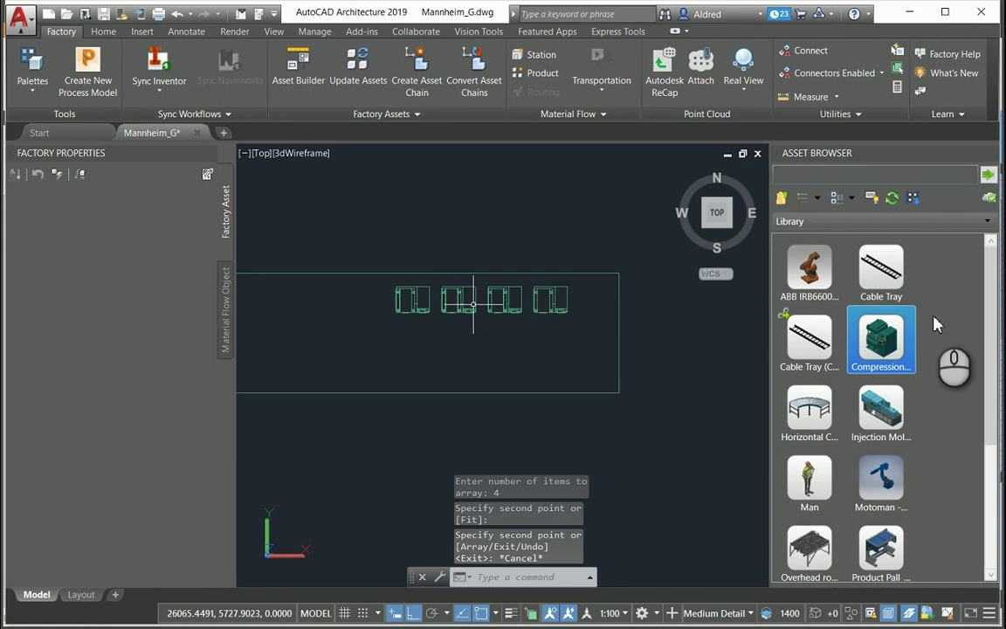
Place the first Man worker in front of the first machine, facing it
click(822, 488)
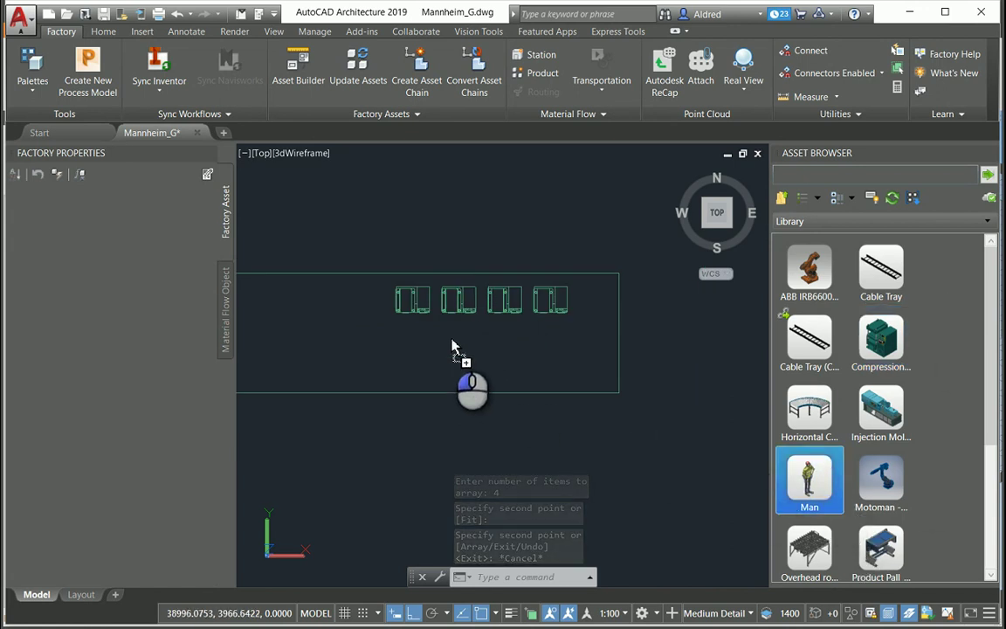
click(699, 329)
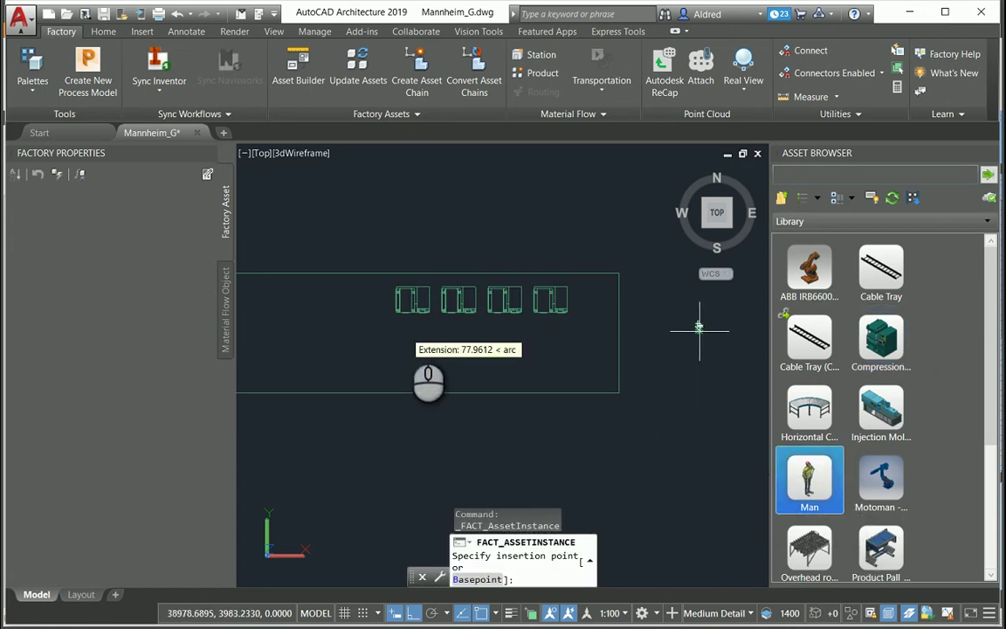
scroll(408, 327, up, 4)
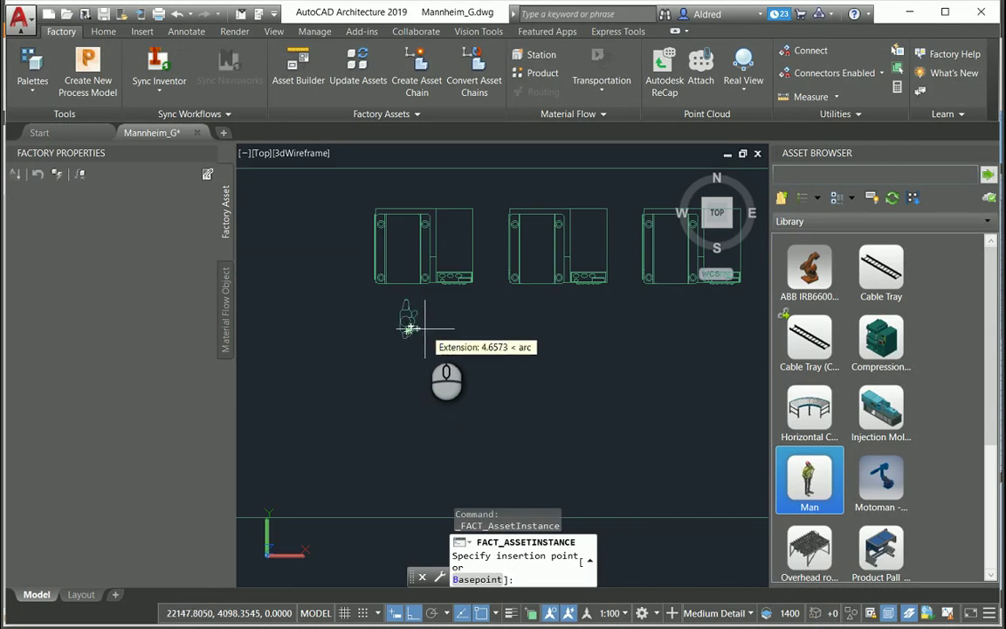
click(425, 330)
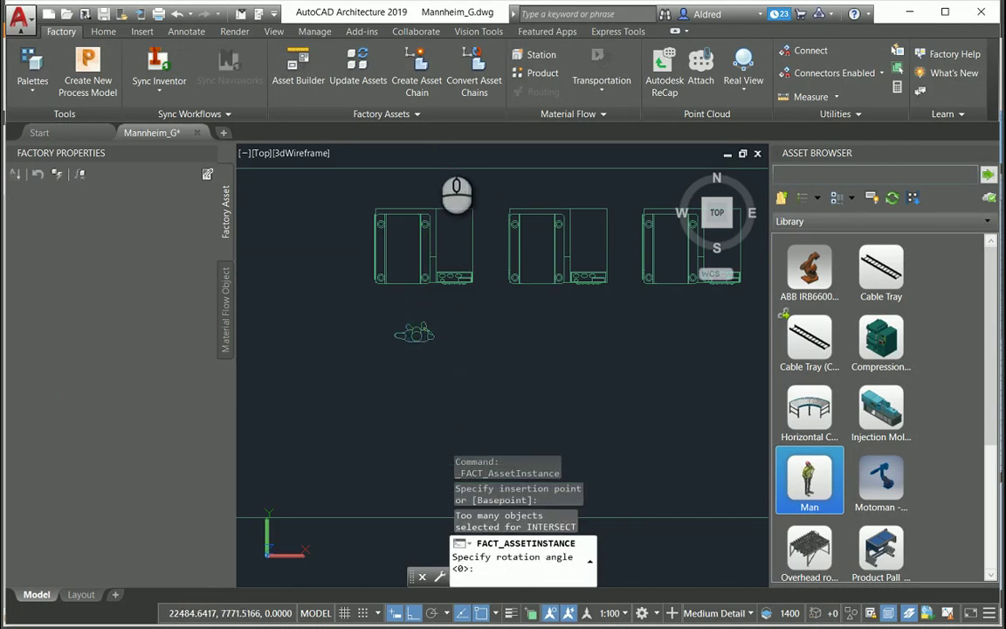
click(433, 150)
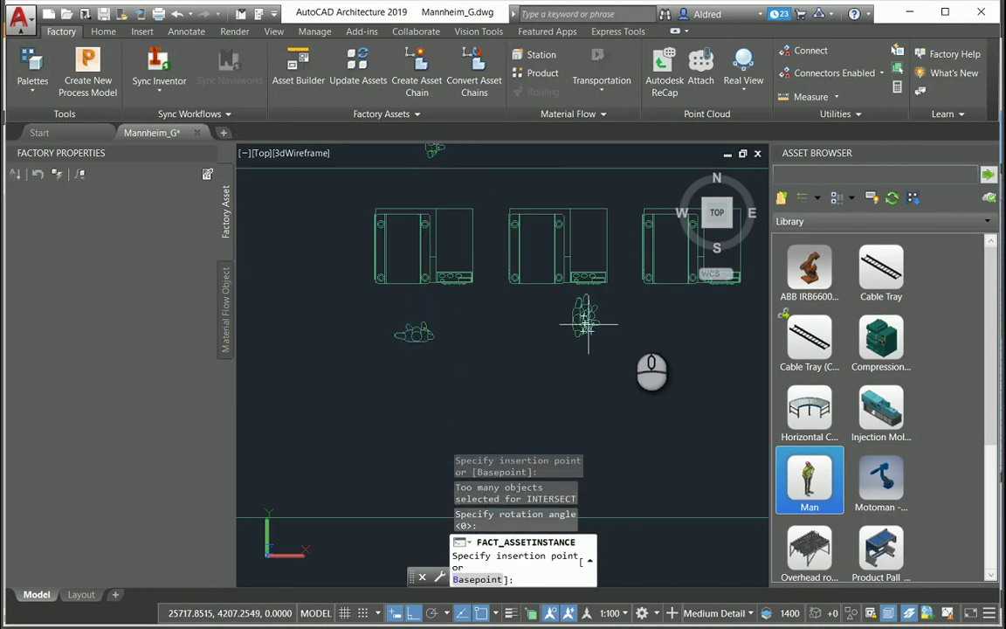
Place a second Man worker in front of the third machine, facing it
click(695, 329)
middle_drag(579, 249, 581, 247)
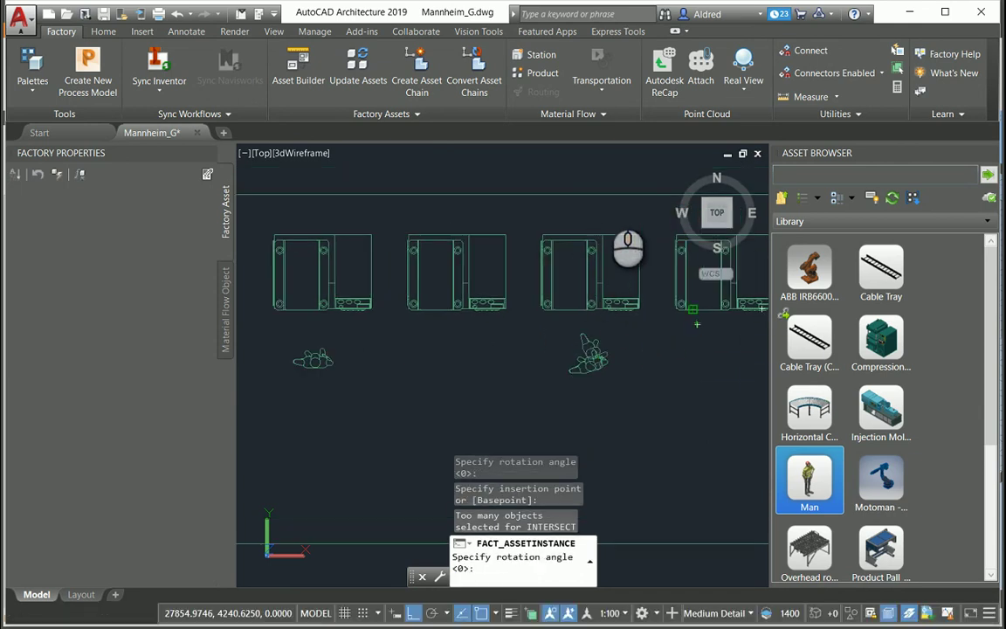
click(602, 175)
key(Escape)
scroll(601, 362, down, 2)
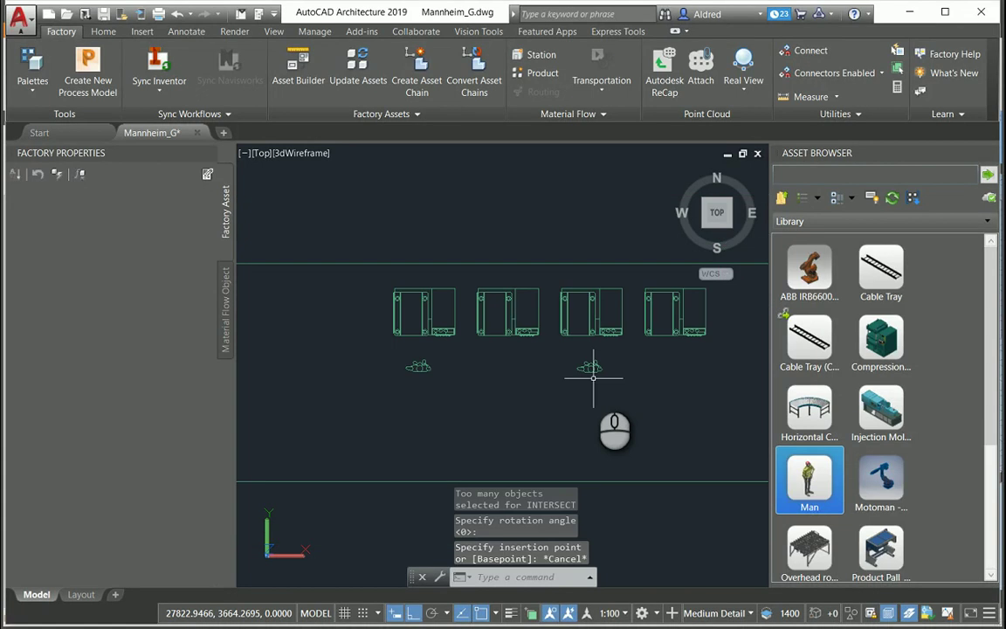
middle_drag(561, 425, 432, 408)
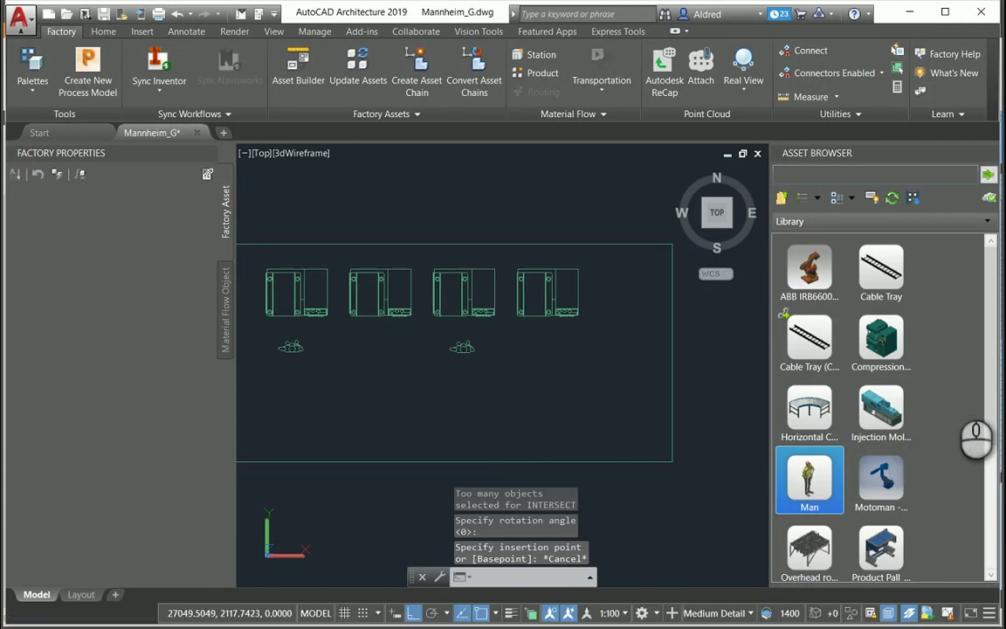
scroll(917, 502, down, 2)
scroll(918, 502, down, 2)
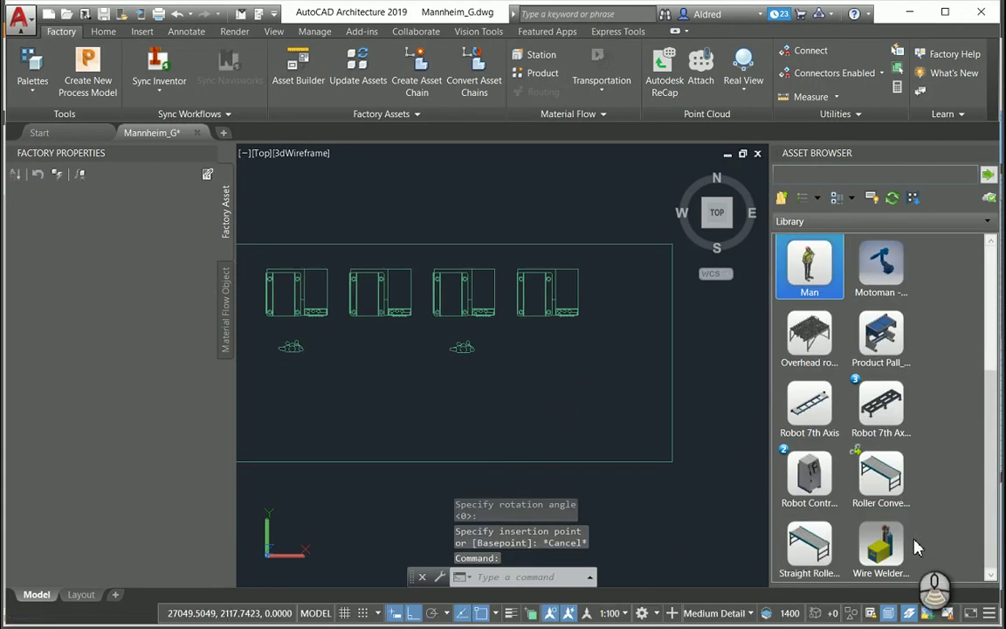
Place an Injection Molding machine at the hall's right end, rotated 90° to stand upright
scroll(914, 446, up, 1)
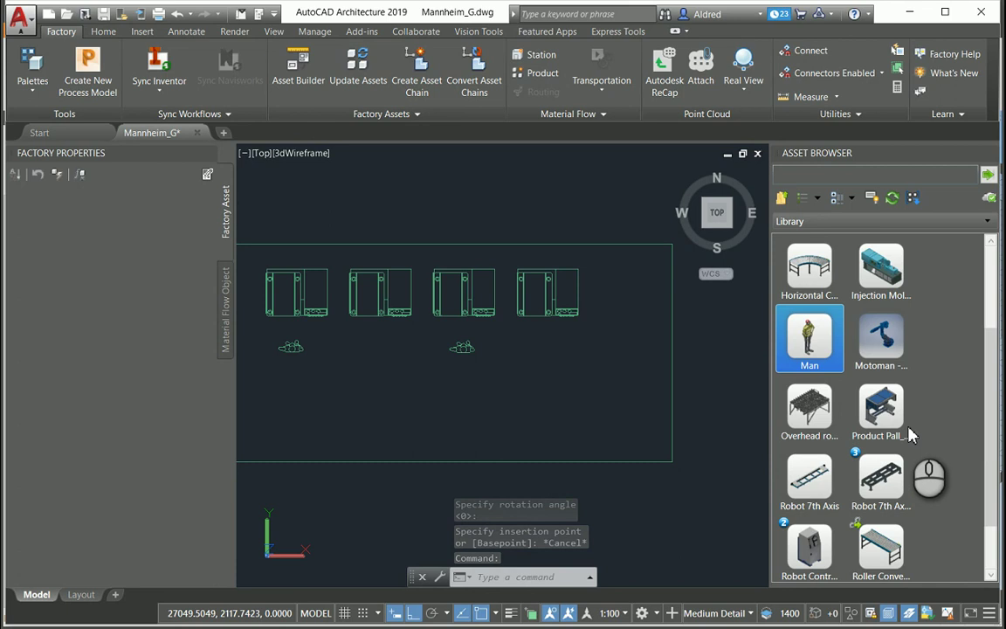
scroll(904, 367, up, 2)
mouse_move(885, 334)
mouse_down()
mouse_move(736, 356)
mouse_move(593, 359)
mouse_move(591, 428)
mouse_up()
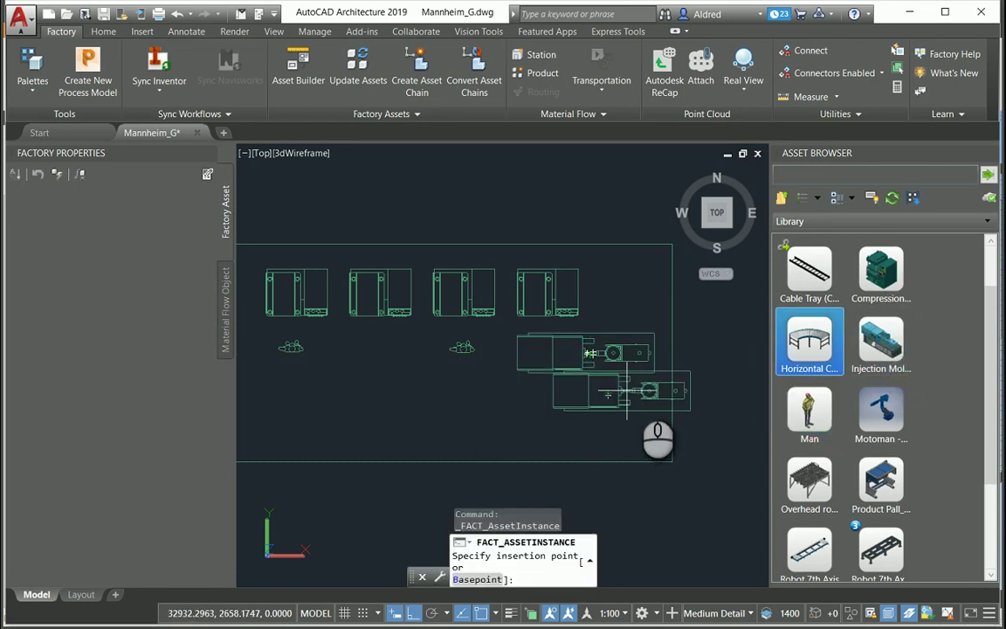
click(638, 390)
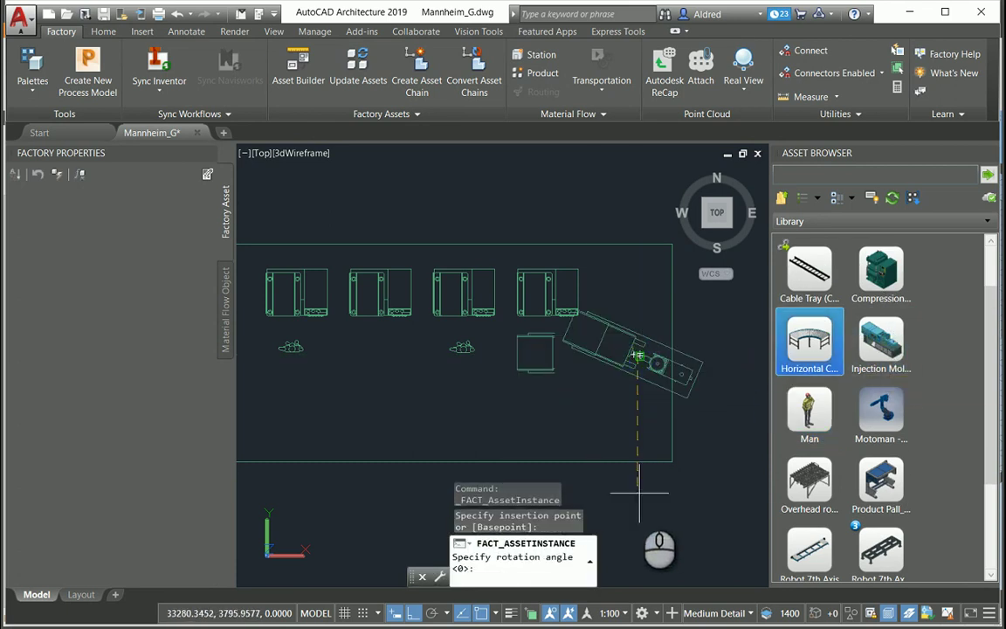
click(641, 540)
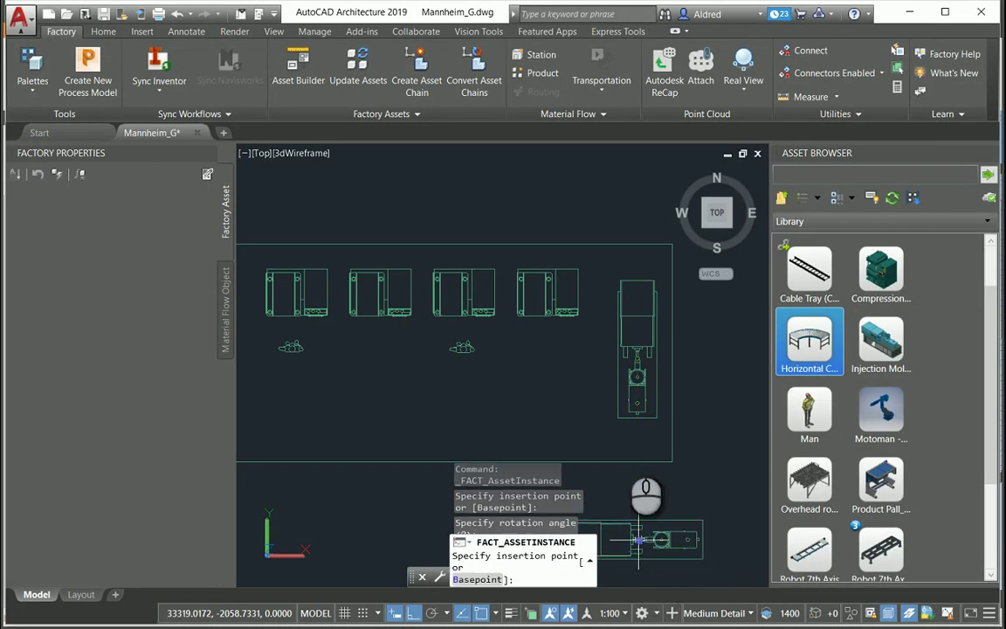
key(Escape)
mouse_move(820, 423)
mouse_down()
mouse_move(597, 391)
mouse_move(598, 381)
mouse_up()
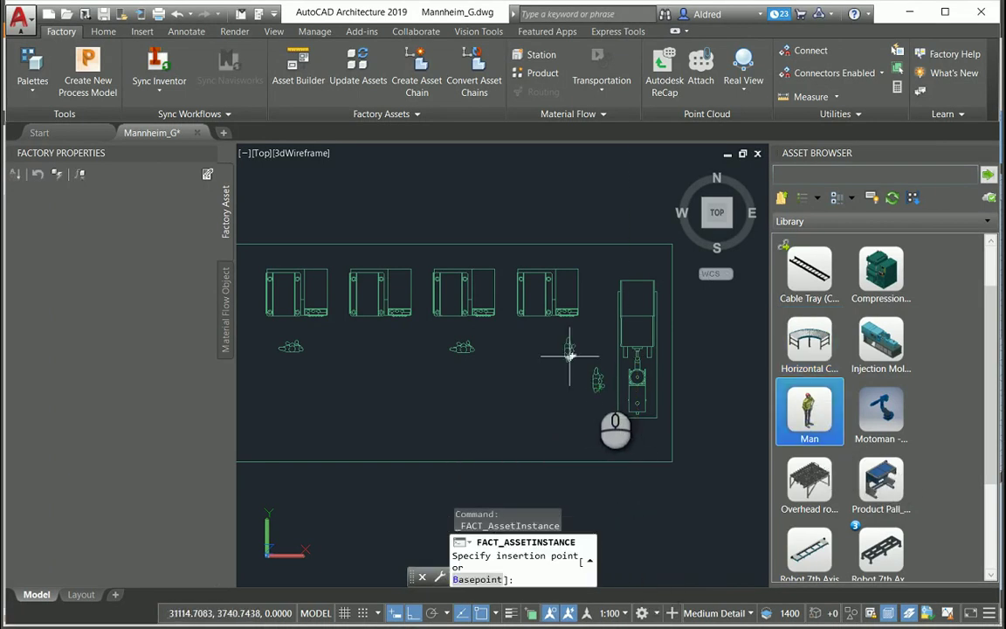
Place a third worker beside the injection molding machine at 0° rotation, facing it
click(596, 381)
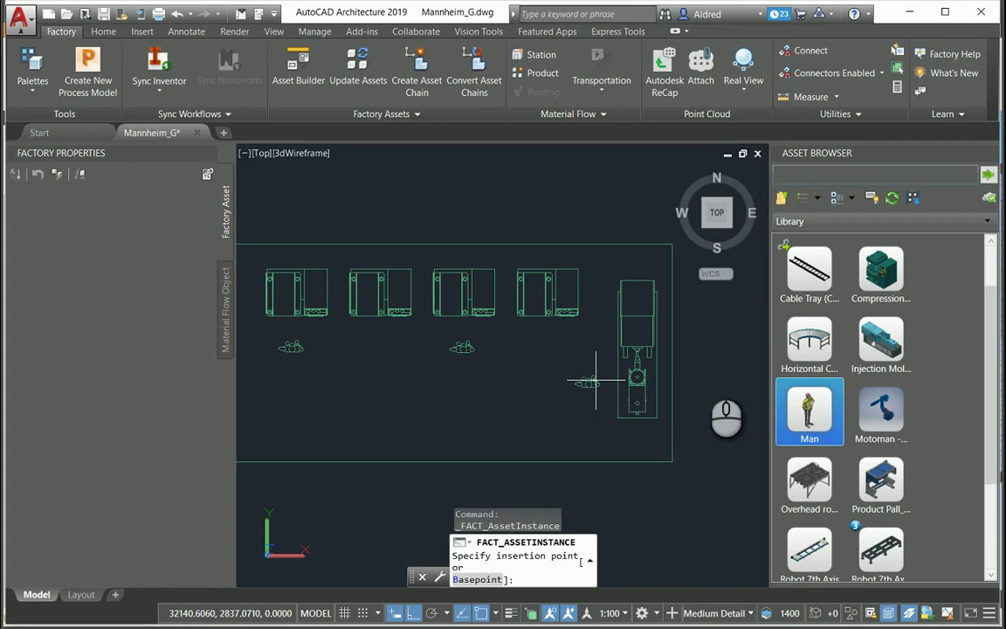
click(741, 363)
key(Escape)
middle_drag(406, 385, 484, 351)
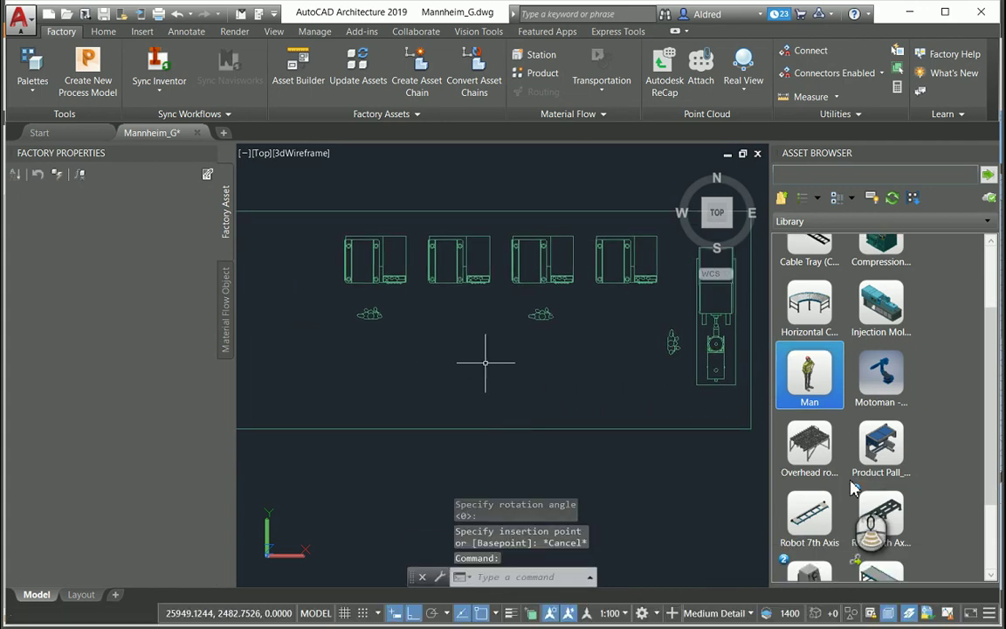
Drag the Roller Conveyor asset into the hall to start a conveyor chain at the lower left
scroll(819, 523, down, 3)
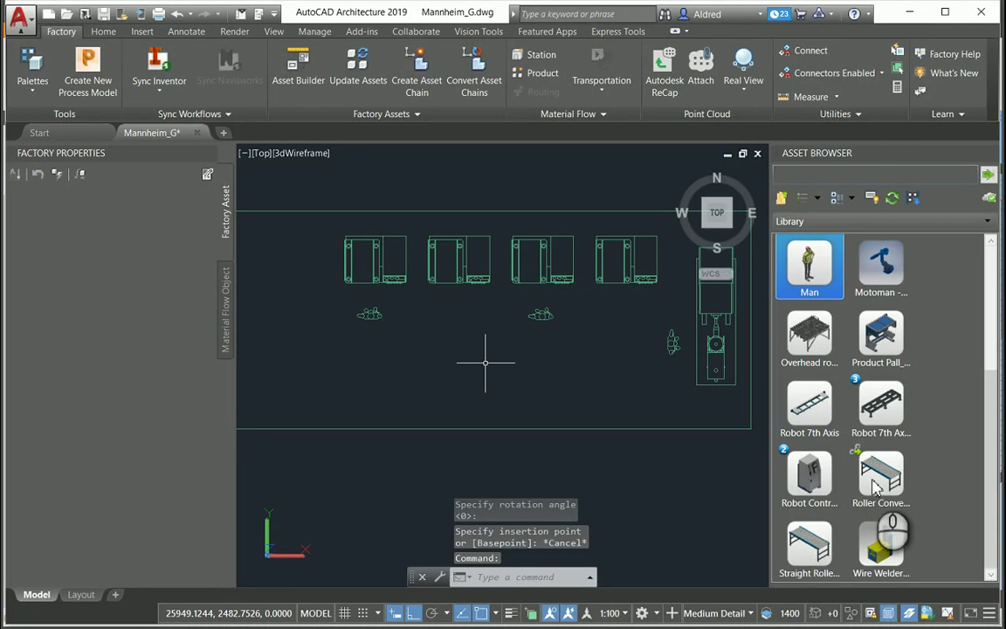
mouse_move(882, 479)
mouse_down()
mouse_move(741, 479)
mouse_move(422, 398)
mouse_move(381, 402)
mouse_move(596, 451)
mouse_up()
mouse_move(898, 491)
mouse_down()
mouse_move(541, 441)
mouse_move(381, 394)
mouse_up()
Chain the roller conveyor from the lower-left start to a corner, then upward toward the machines
click(381, 394)
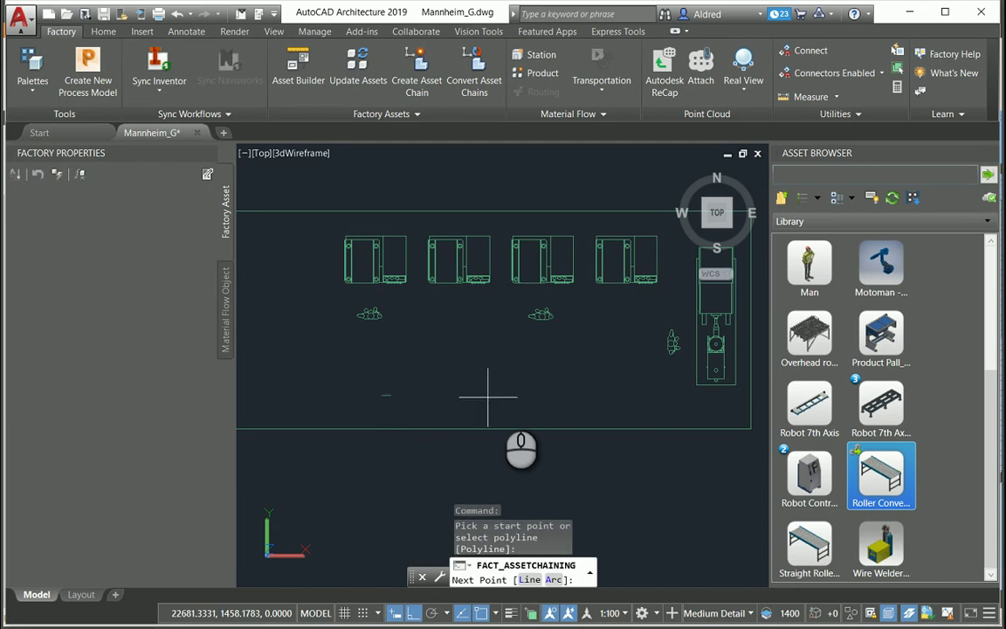
click(601, 393)
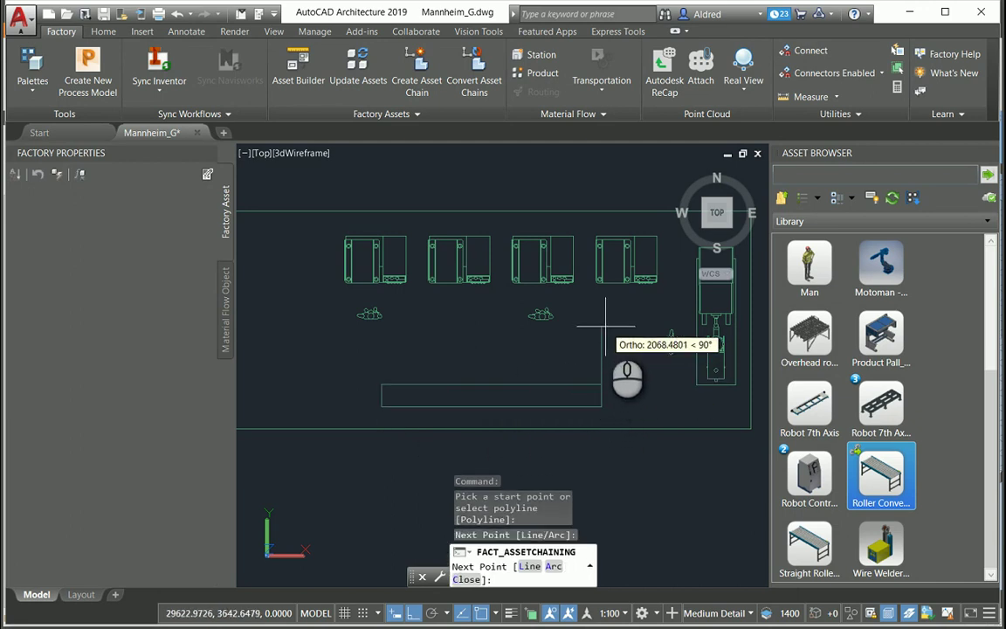
click(605, 328)
right_click(602, 326)
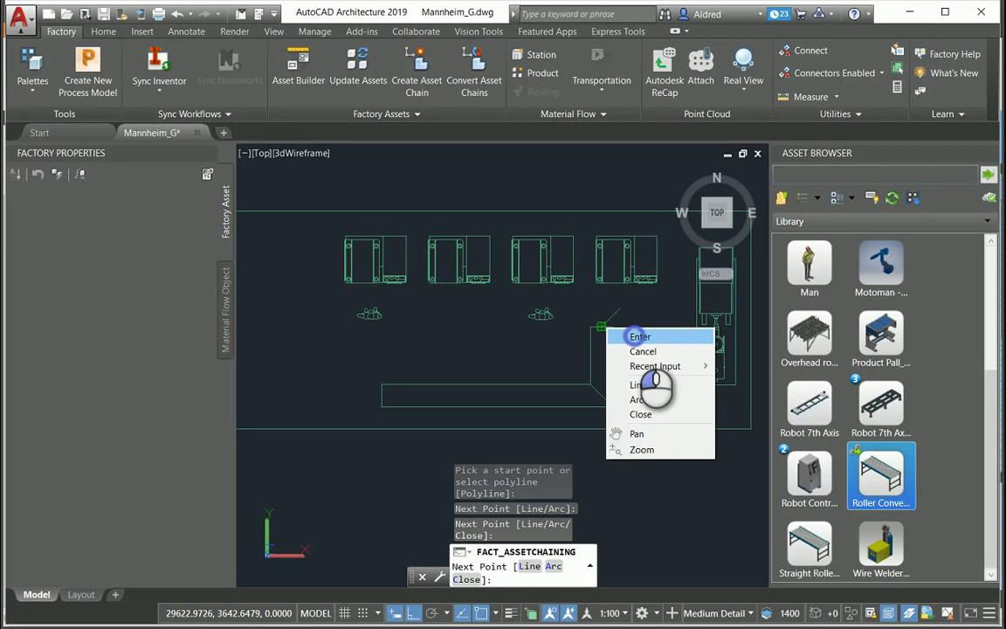
click(634, 336)
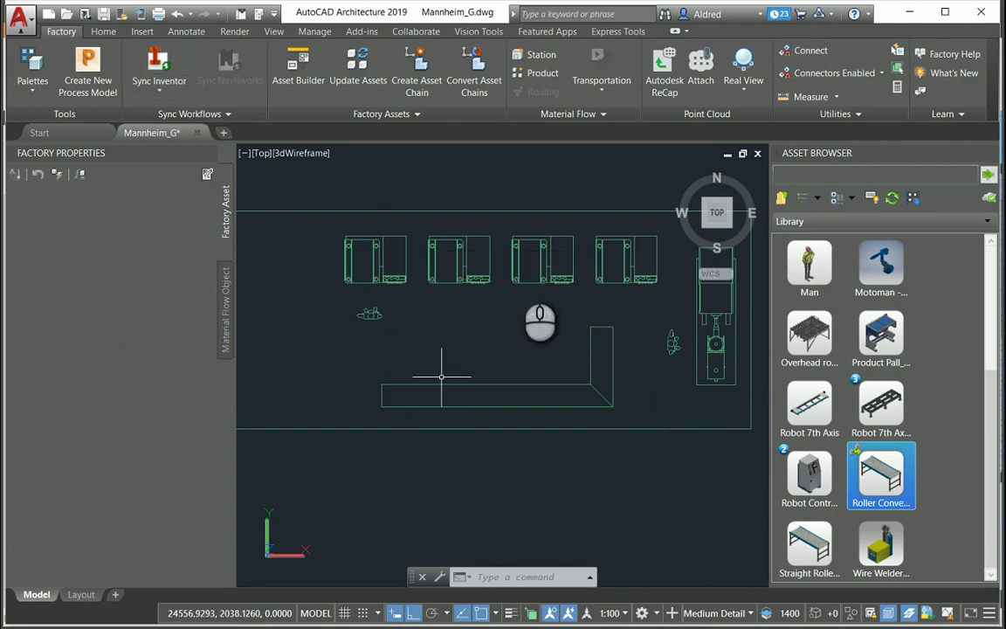
Sync the layout to Inventor, closing and saving the drawing to produce Mannheim_G.iam
click(160, 89)
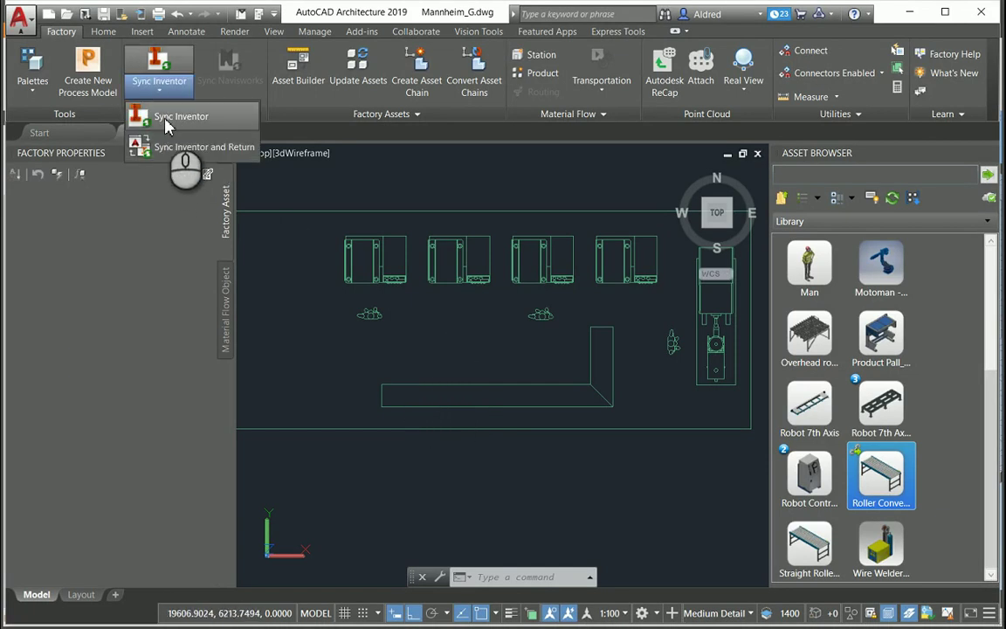
click(172, 122)
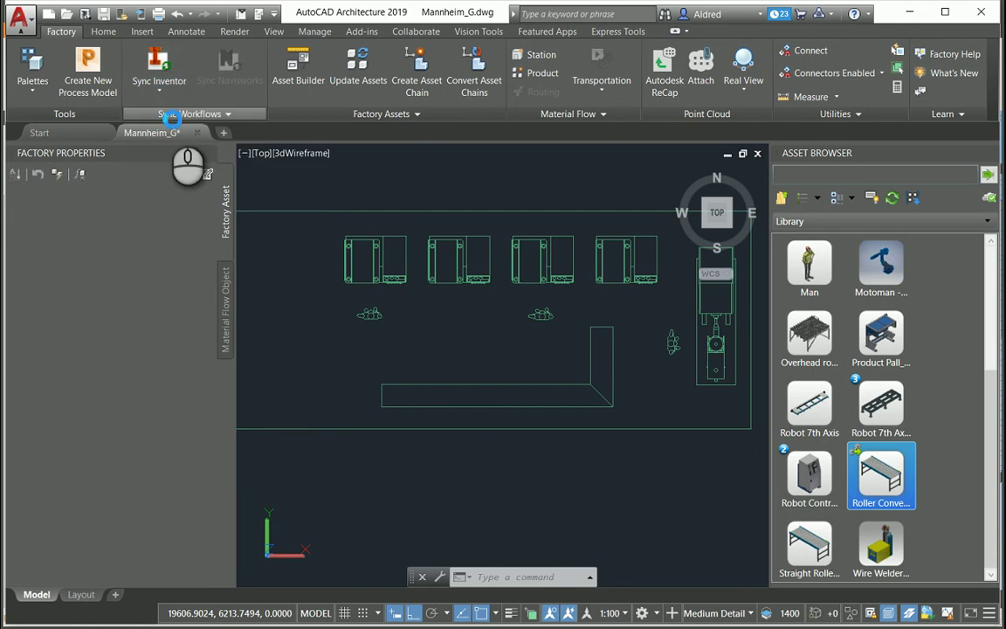
click(661, 329)
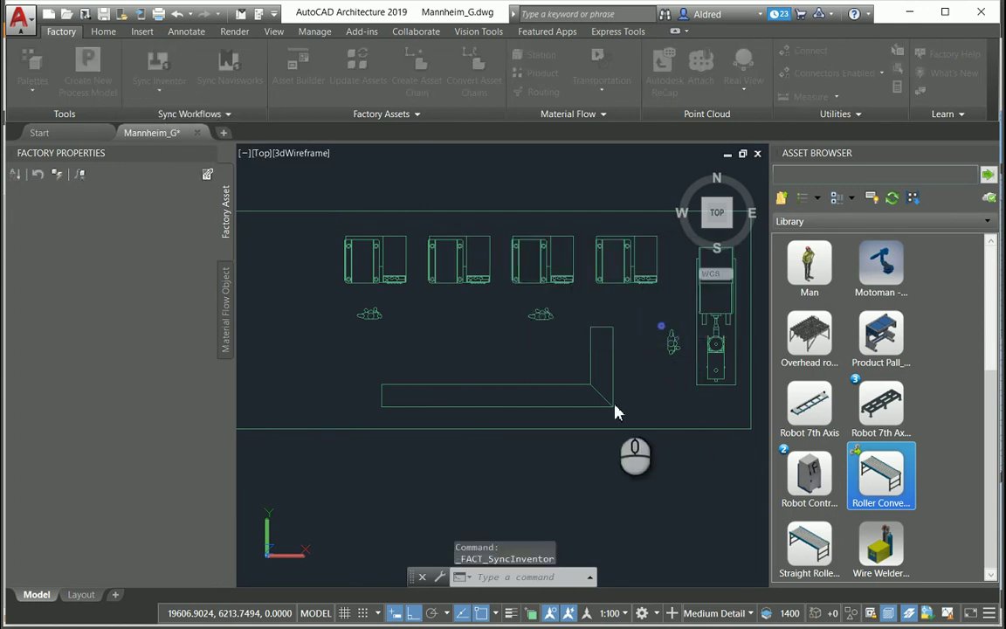
click(545, 356)
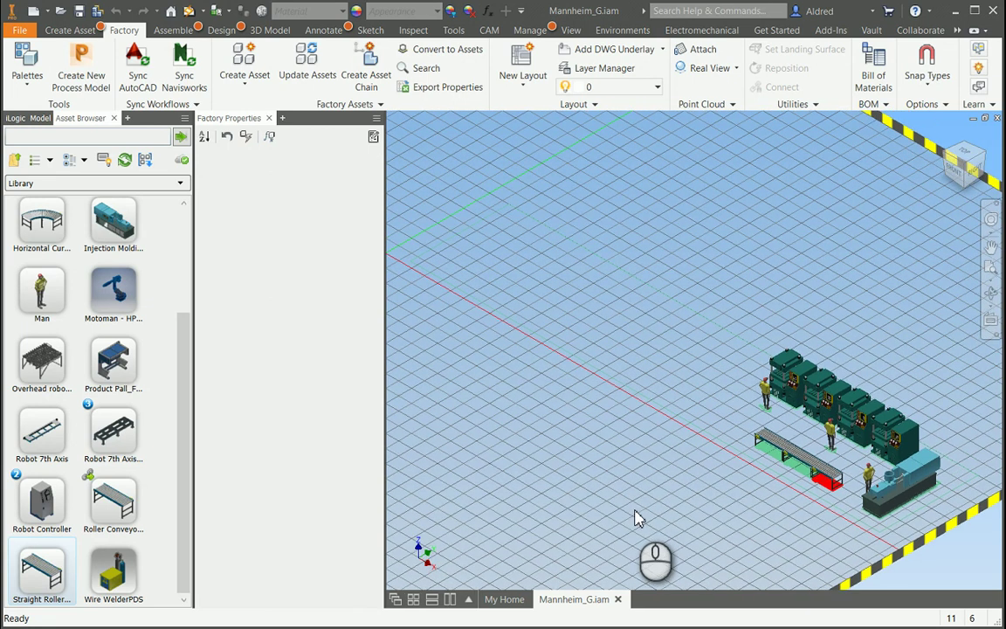
Bring the Mannheim_G 3D layout into view and show the Asset Browser palette
middle_drag(847, 449, 786, 419)
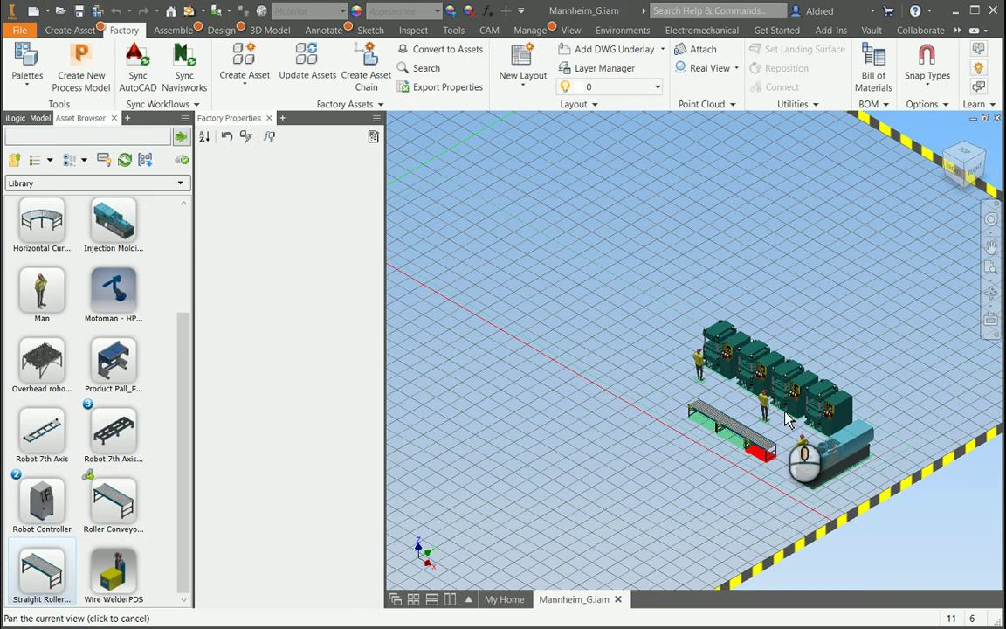
scroll(786, 420, up, 4)
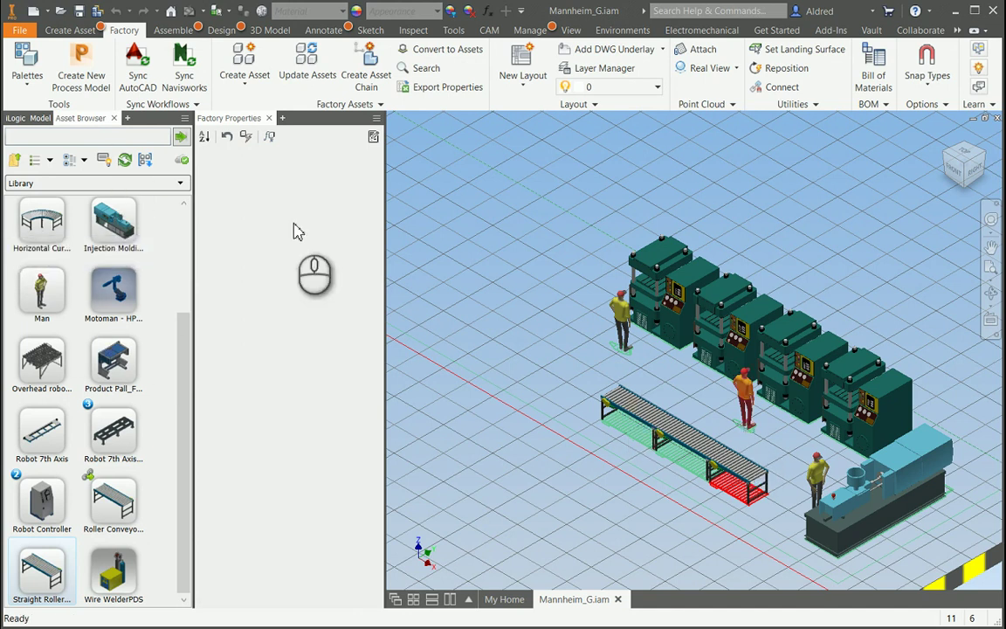
click(27, 75)
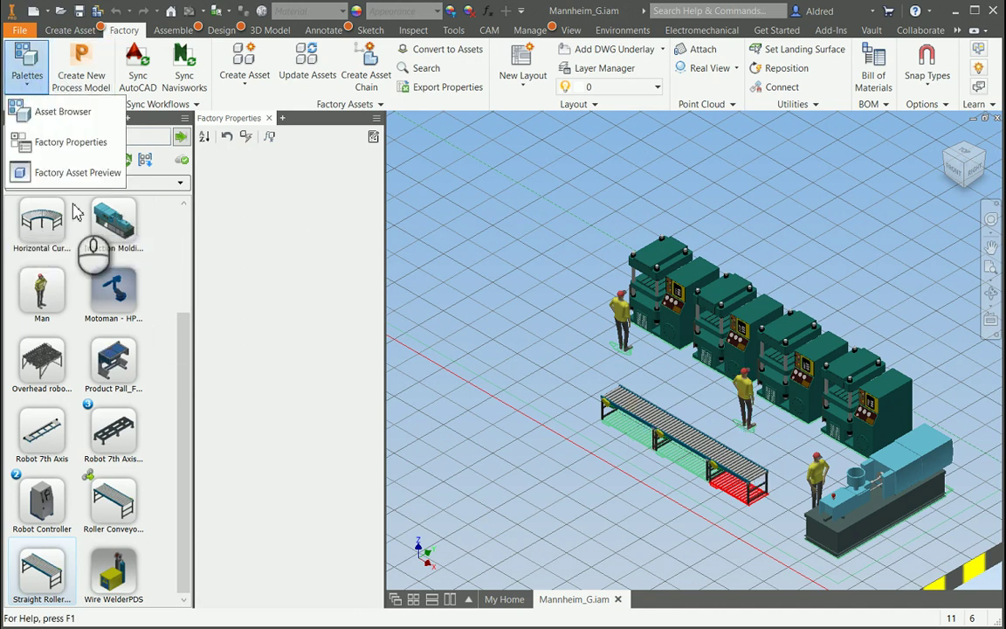
click(211, 254)
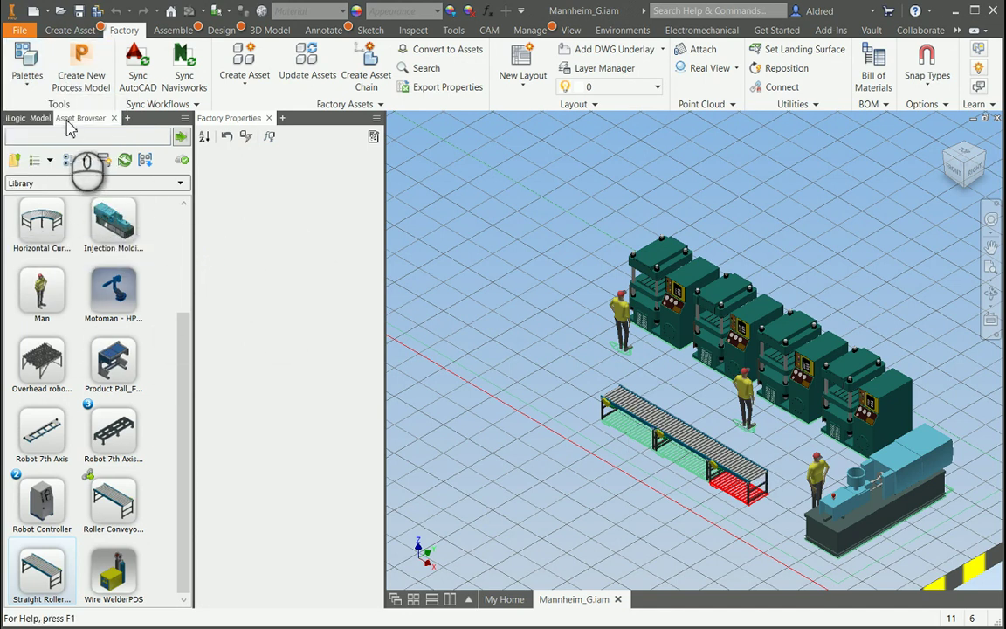
click(31, 83)
click(44, 114)
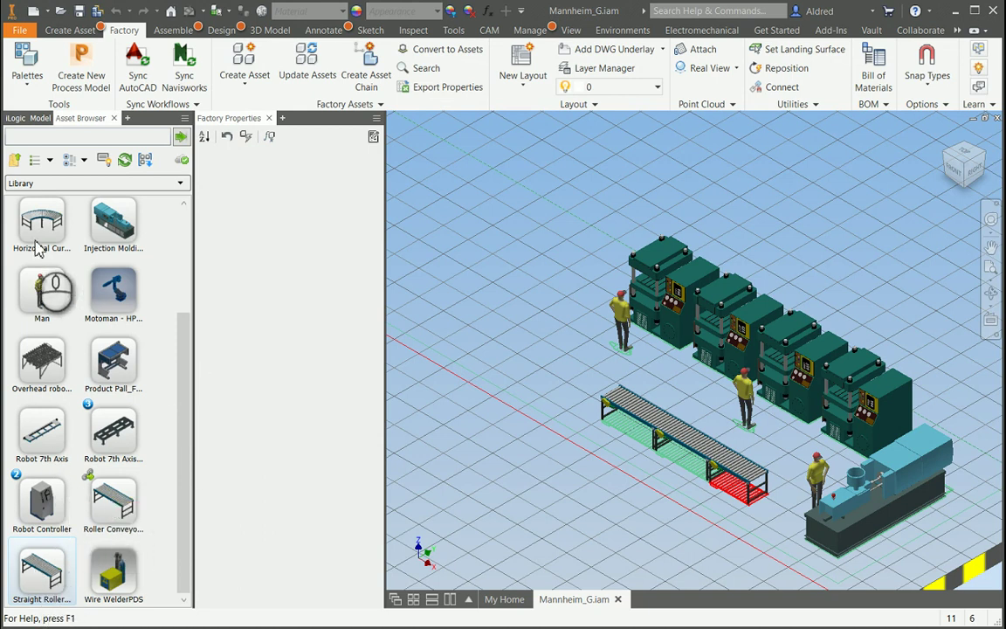
Place two connected Horizontal Curve conveyor sections left of the molding machines
drag(41, 226, 520, 267)
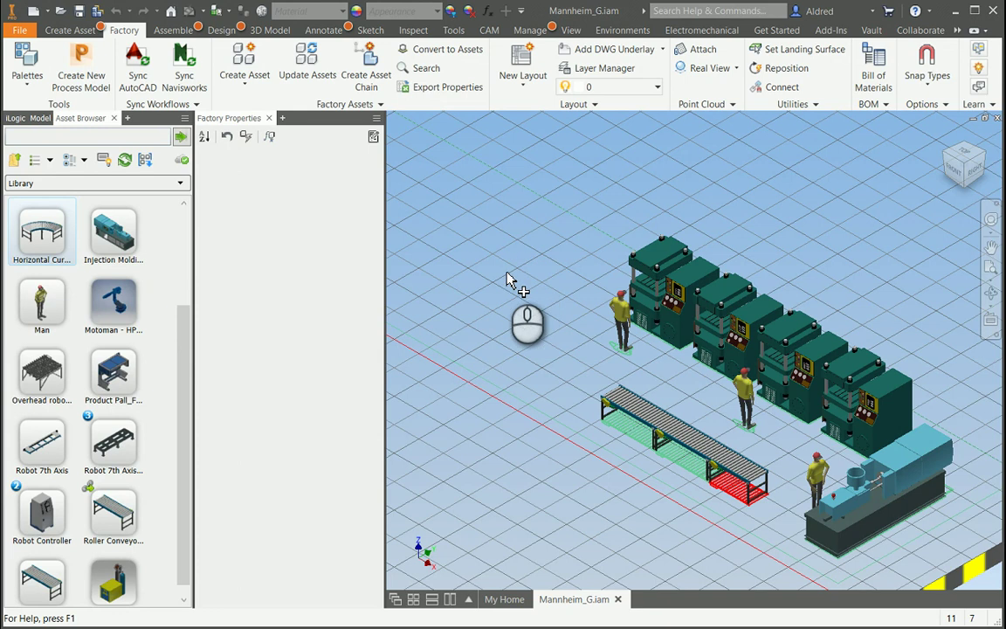
drag(516, 291, 518, 292)
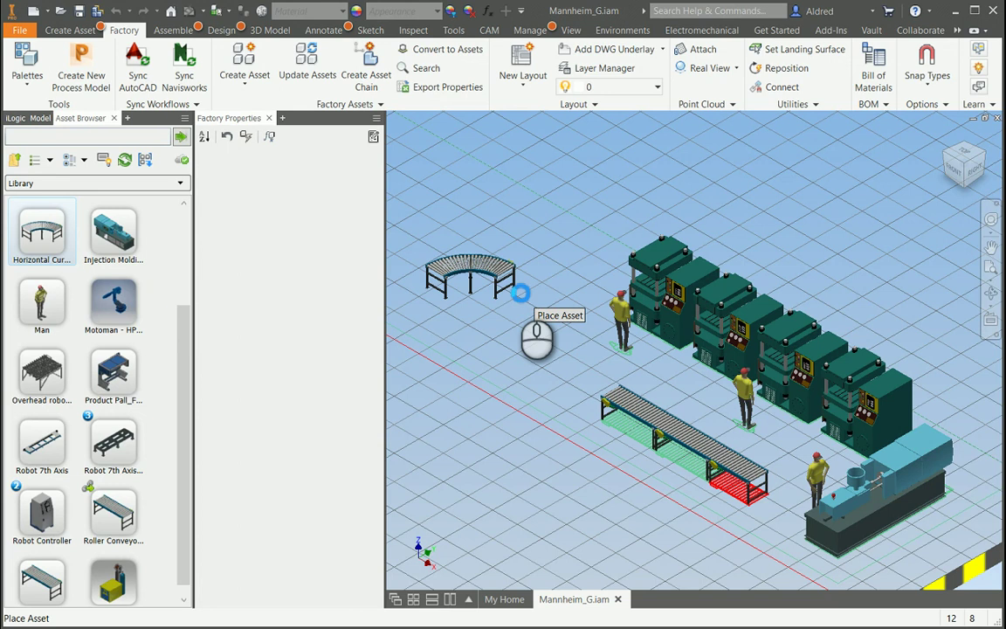
drag(521, 294, 521, 295)
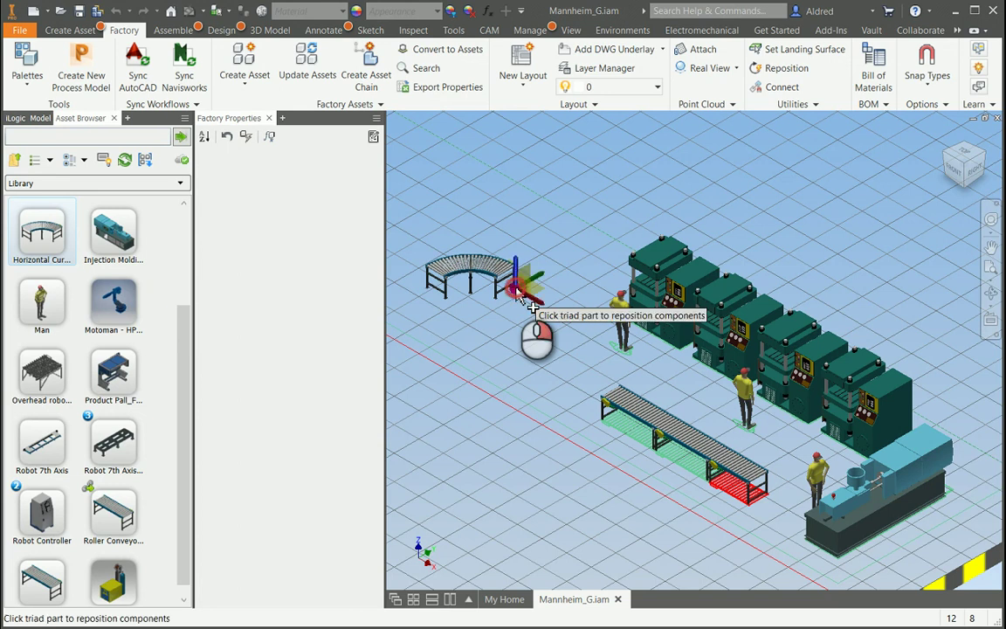
right_click(518, 293)
click(568, 302)
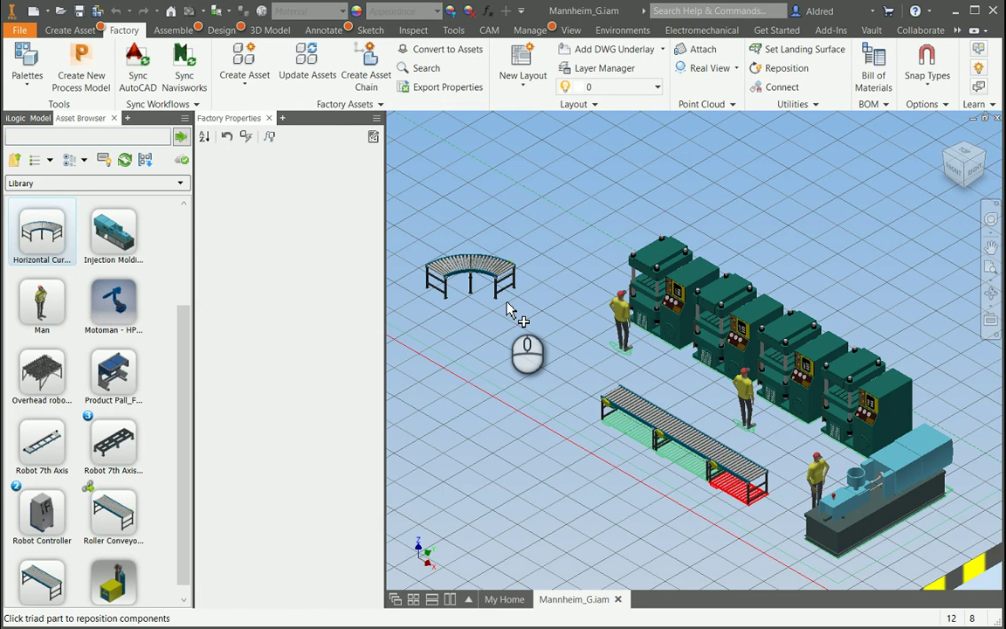
drag(515, 281, 447, 286)
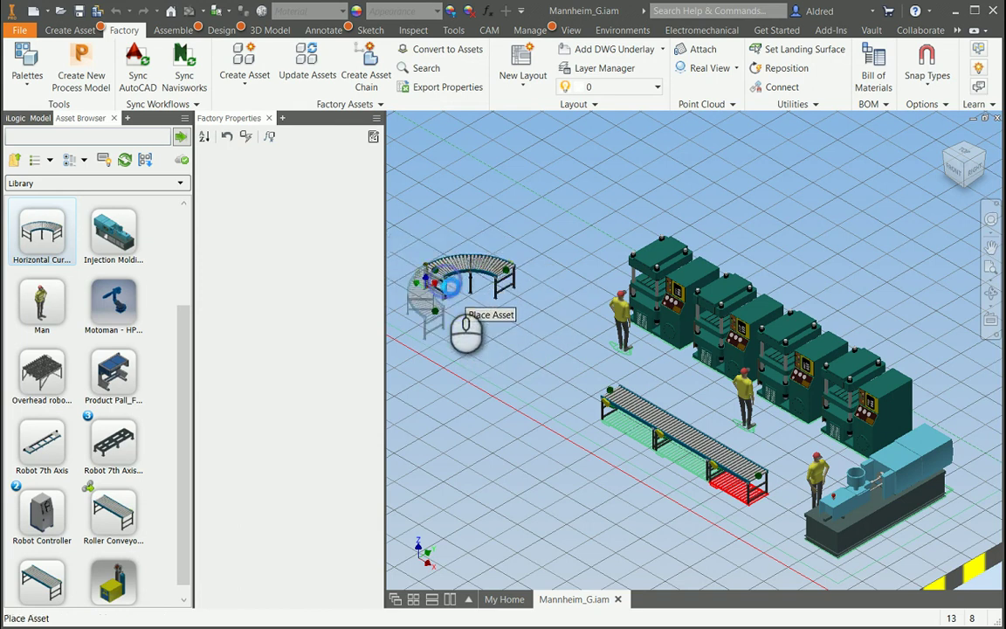
click(463, 302)
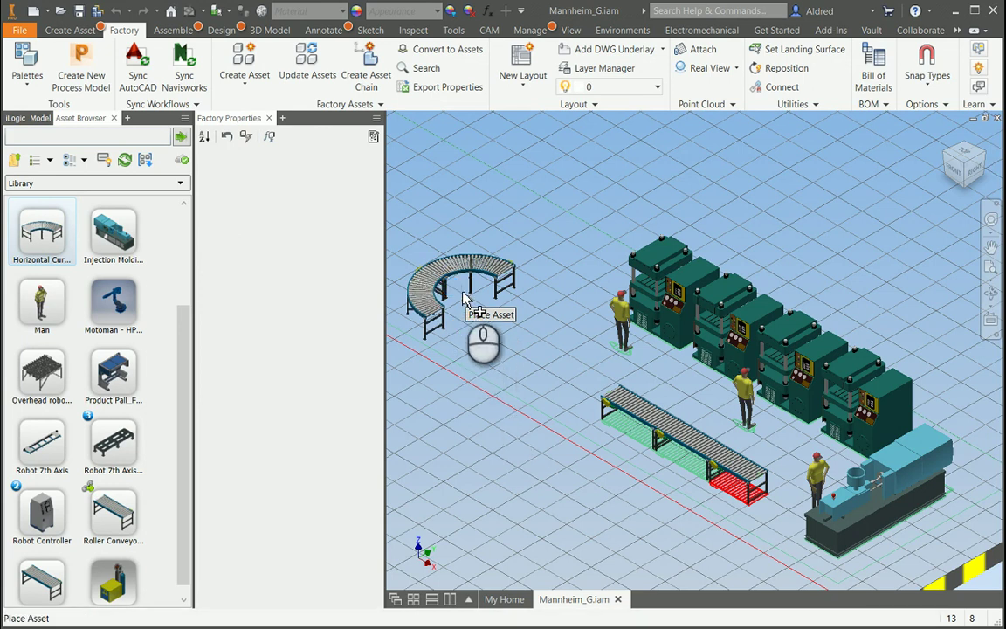
click(407, 291)
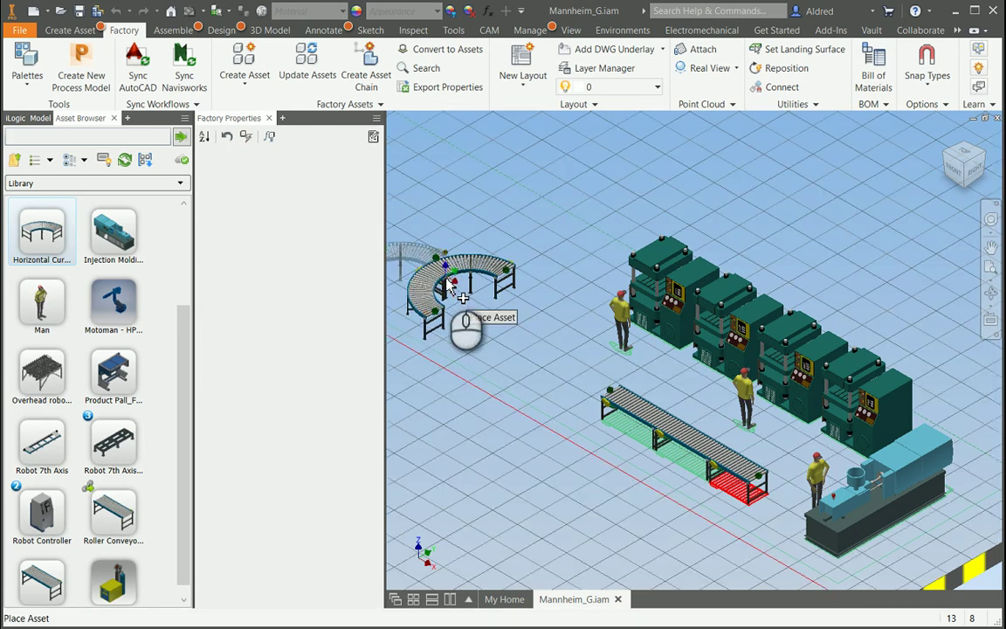
Snap a Straight Roller Conveyor onto the curve's lower end
scroll(67, 559, down, 1)
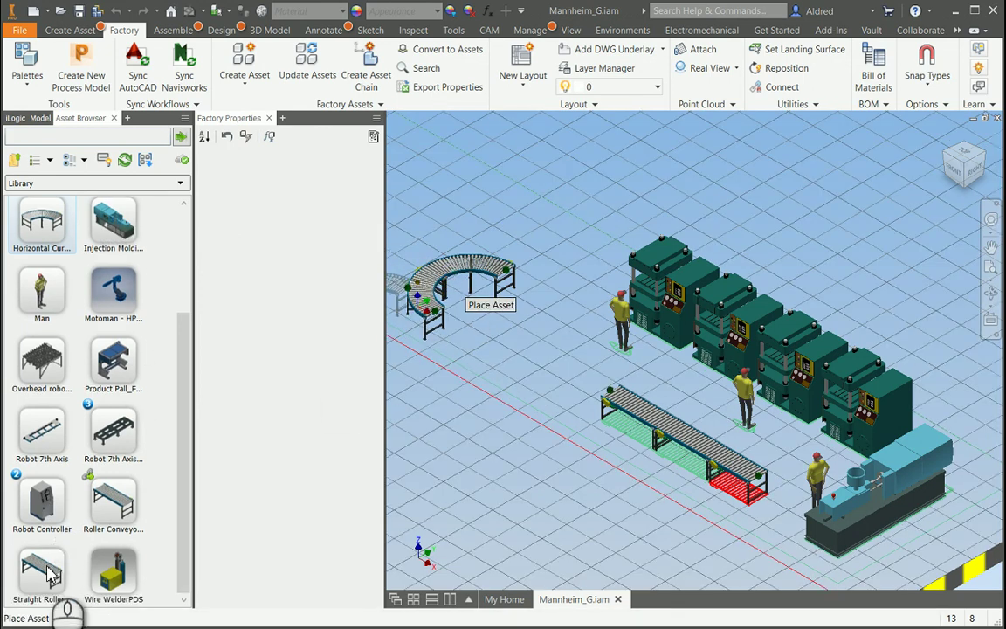
drag(64, 563, 459, 348)
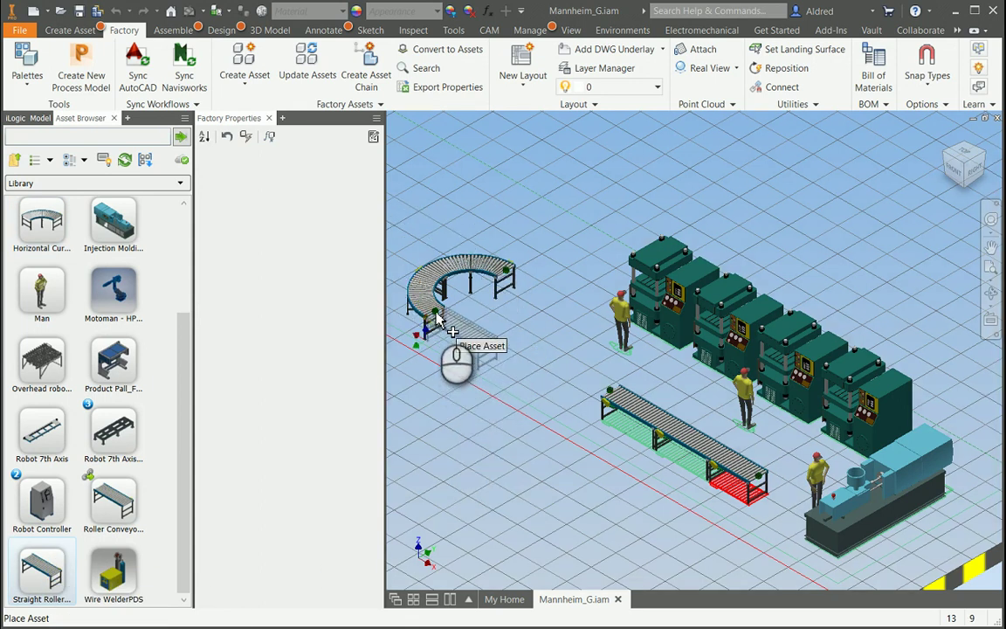
click(442, 328)
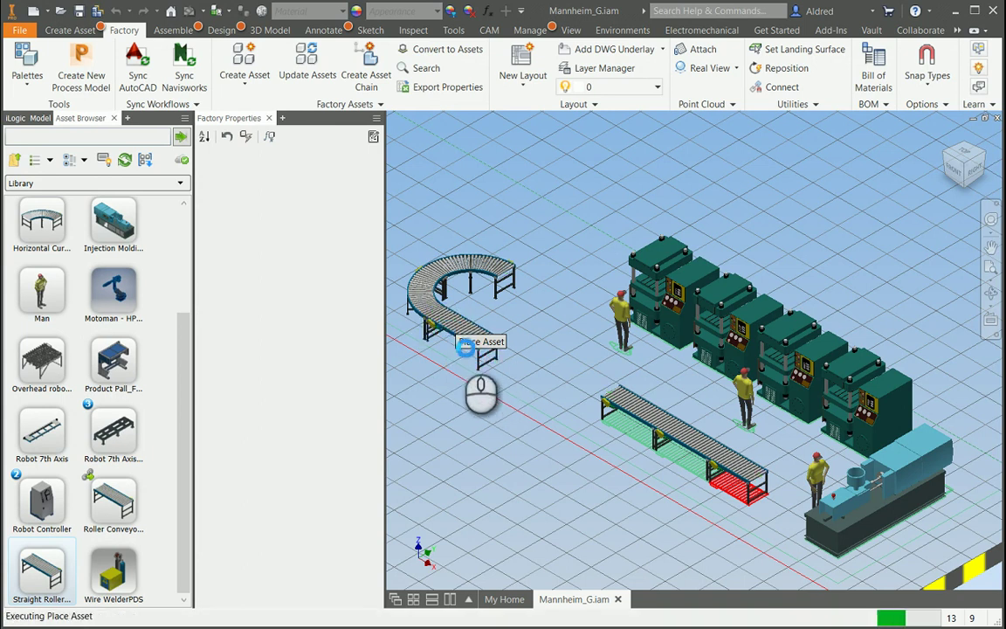
right_click(527, 321)
click(557, 321)
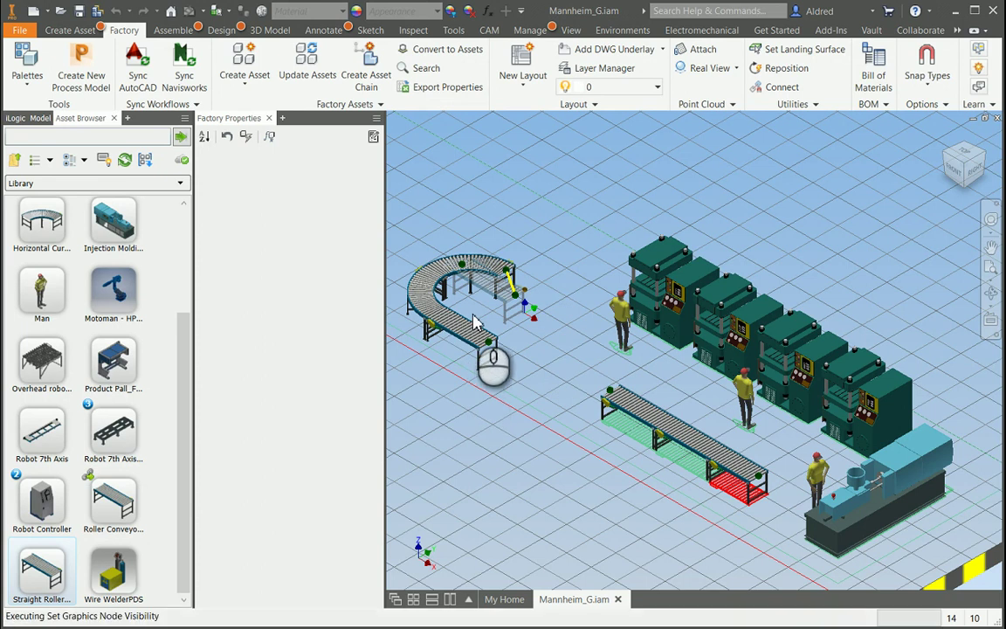
click(428, 306)
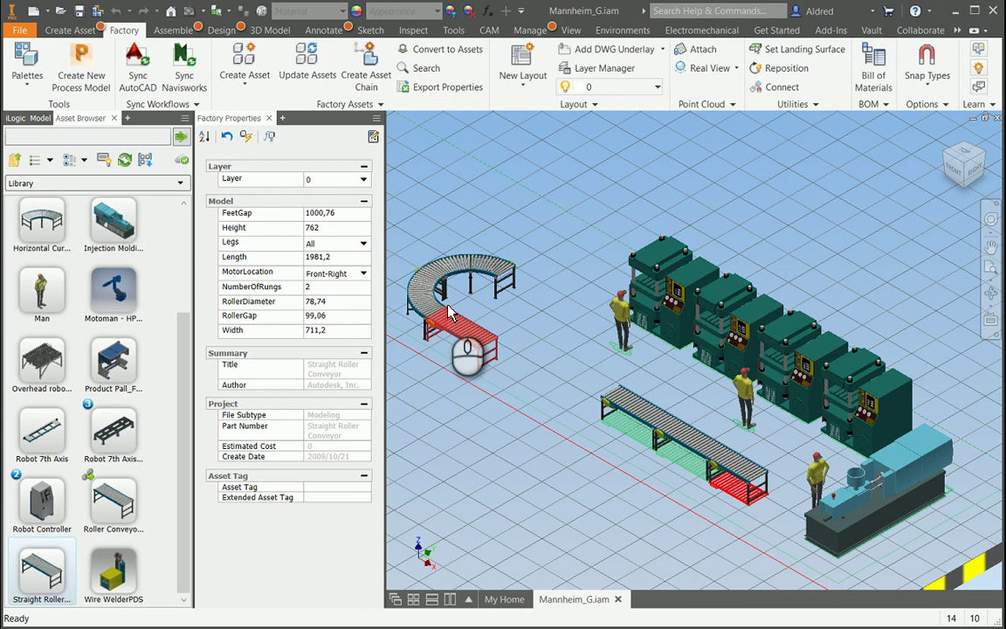
Assign the straight roller conveyor to layer A_Massenelemente in its Factory Properties
click(440, 322)
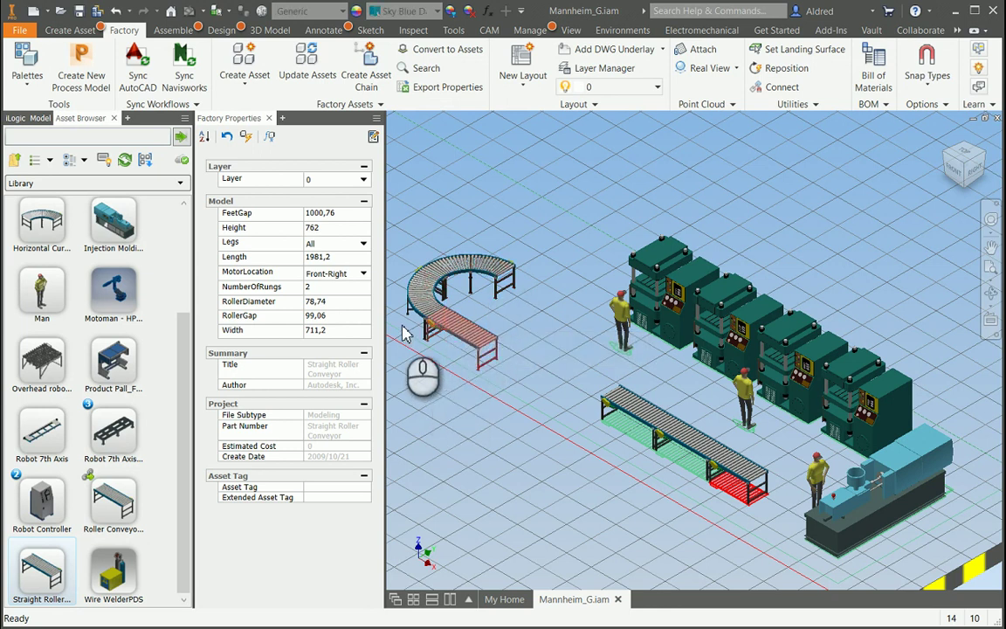
click(928, 74)
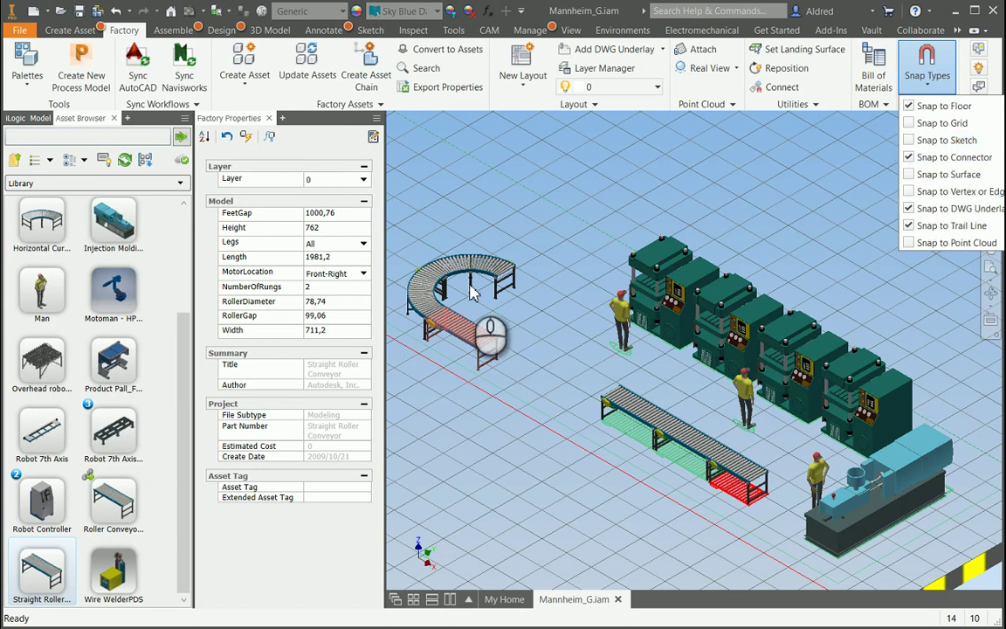
click(539, 323)
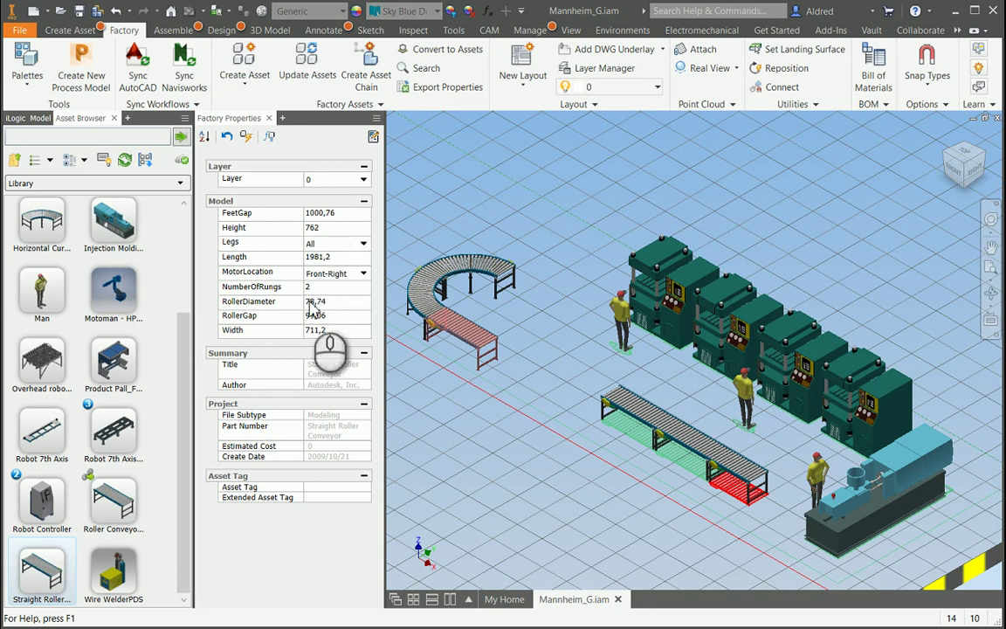
click(364, 181)
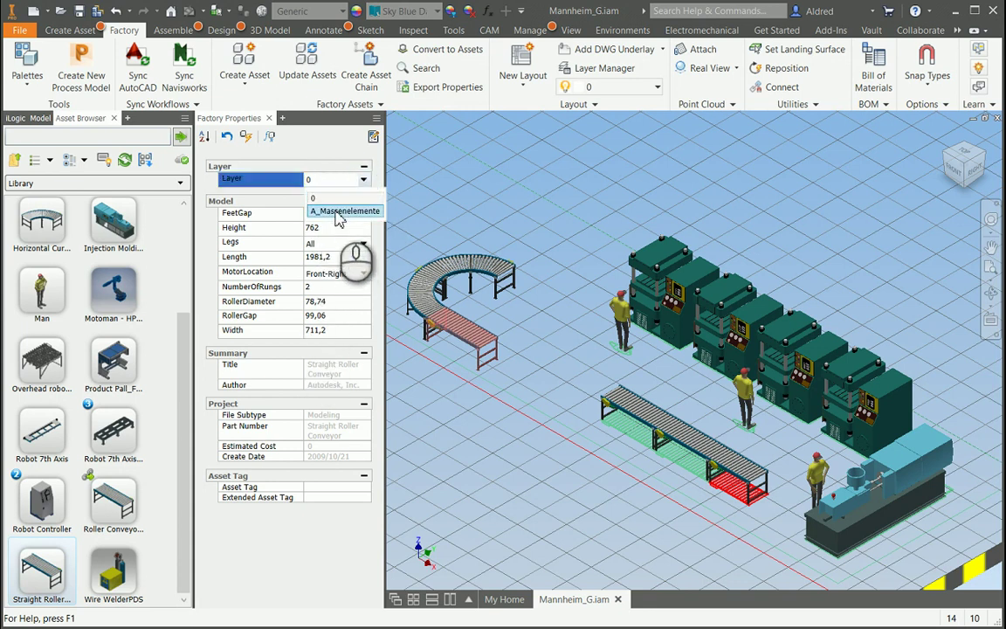
click(337, 212)
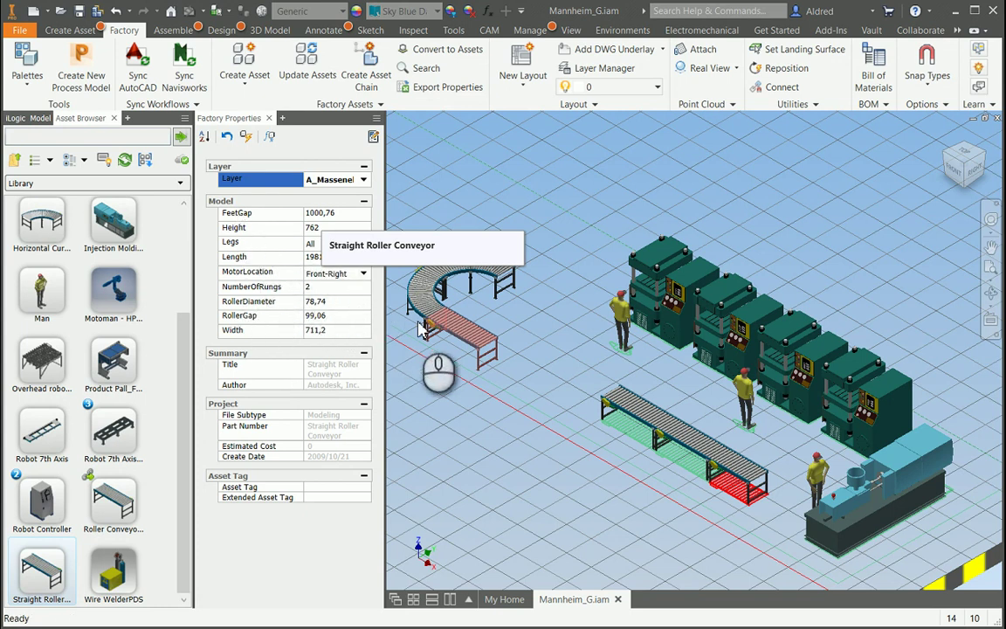
scroll(434, 338, up, 5)
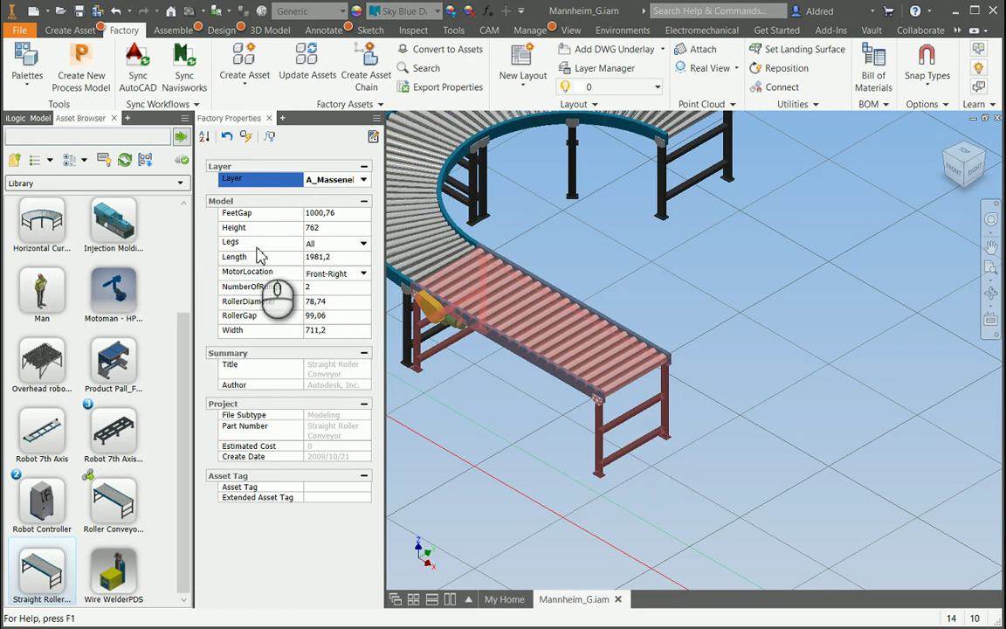
scroll(524, 323, down, 5)
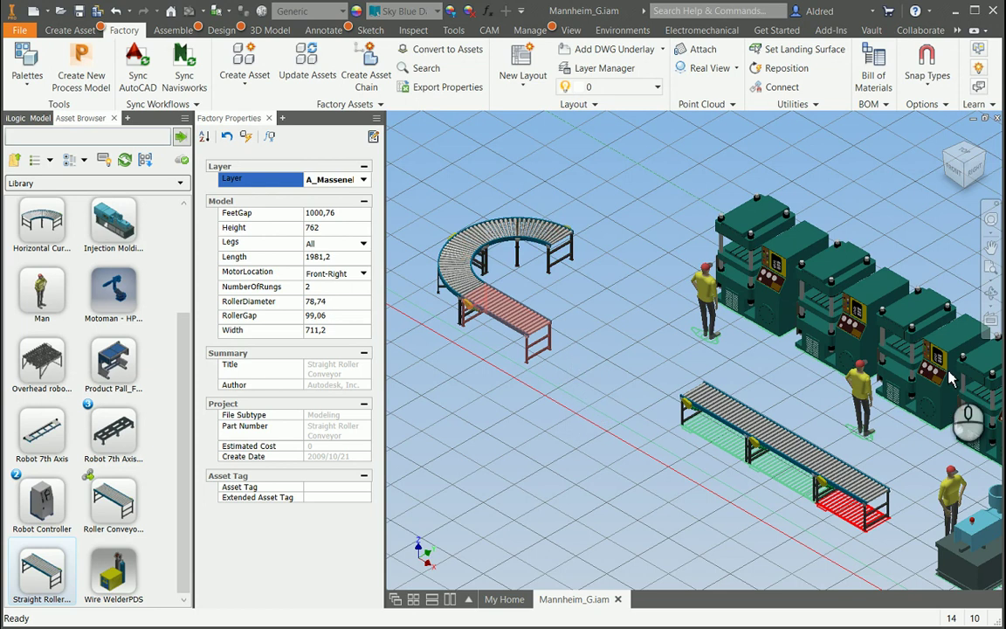
Save the layout, sync it to AutoCAD as Mannheim_G.dwg, and open that drawing
click(139, 66)
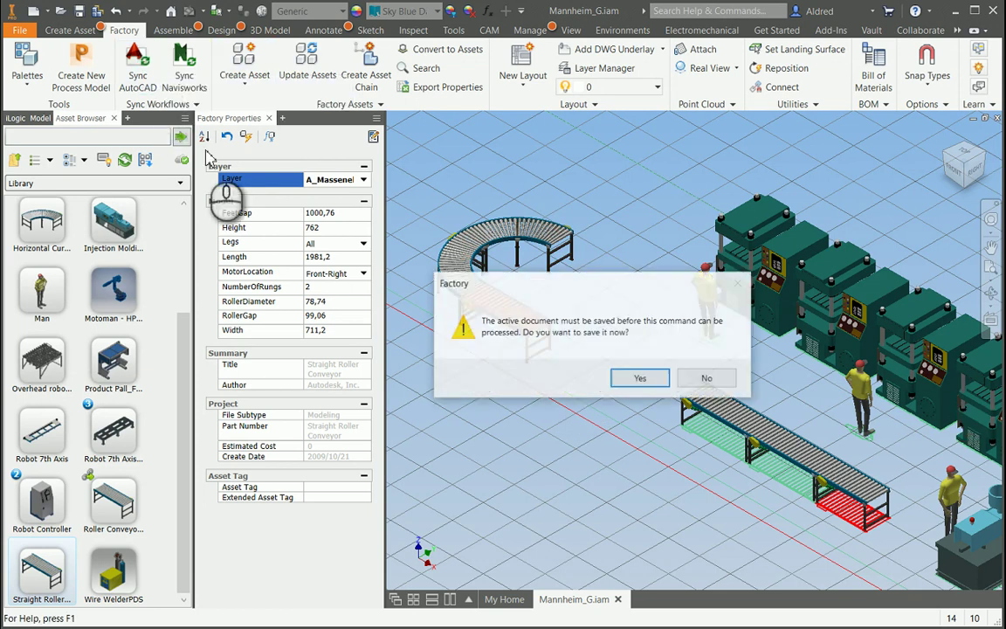
click(636, 377)
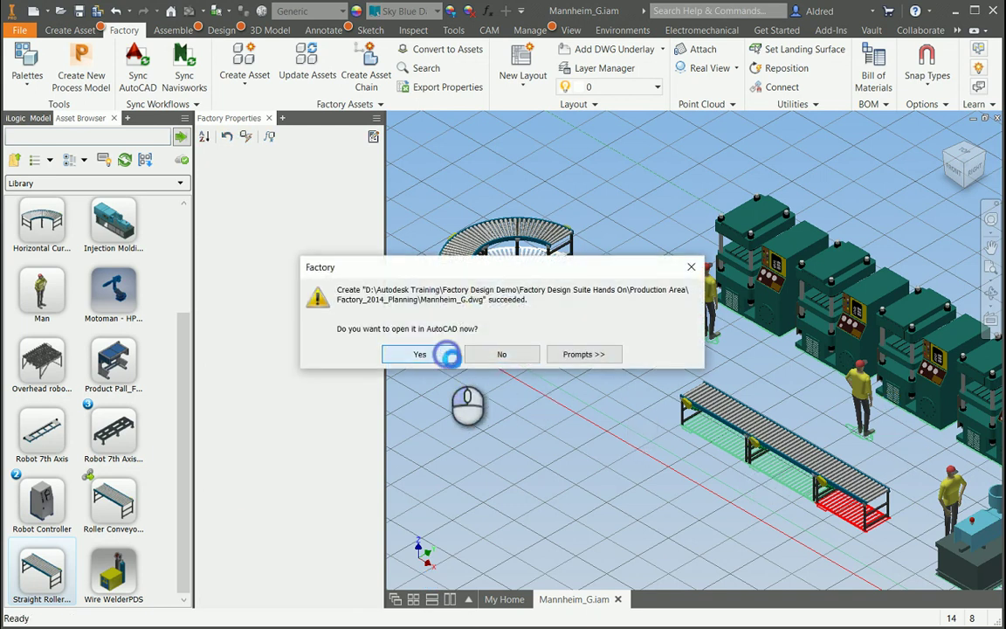
click(444, 355)
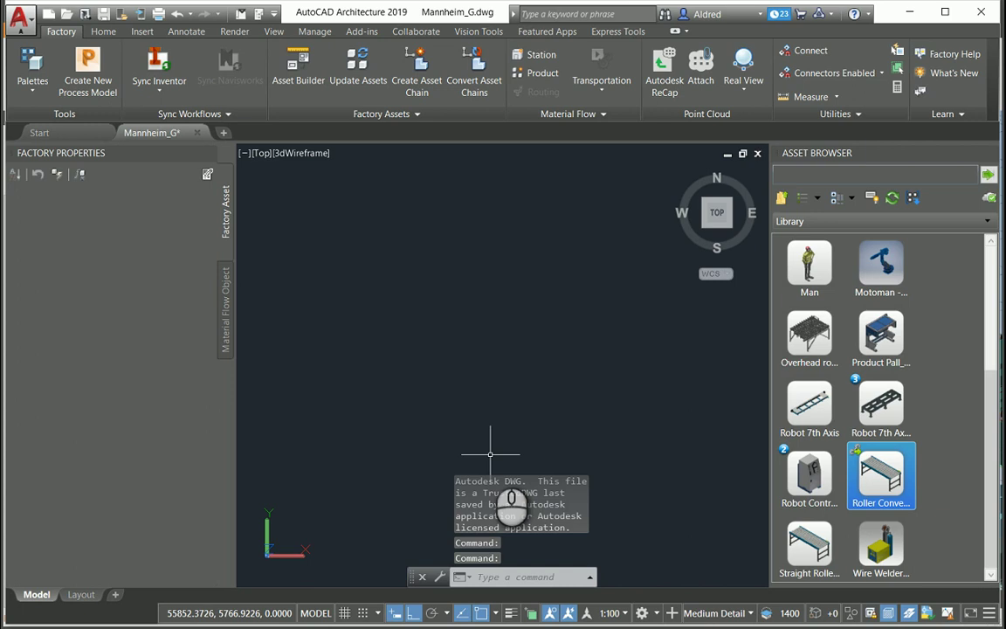
Switch to the top view and zoom in on the curved and straight roller conveyors
click(717, 225)
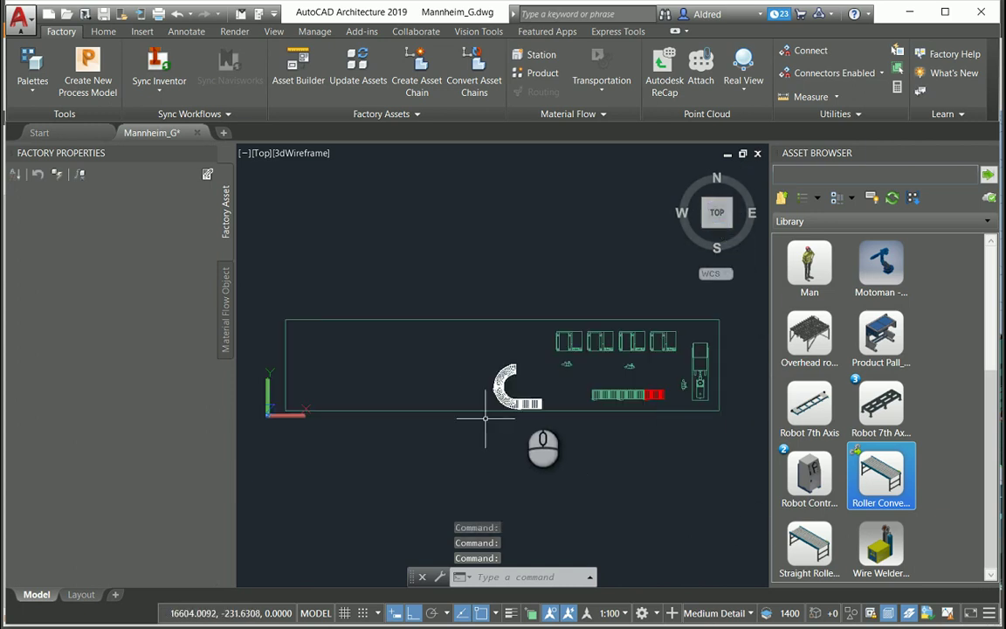
scroll(489, 408, up, 3)
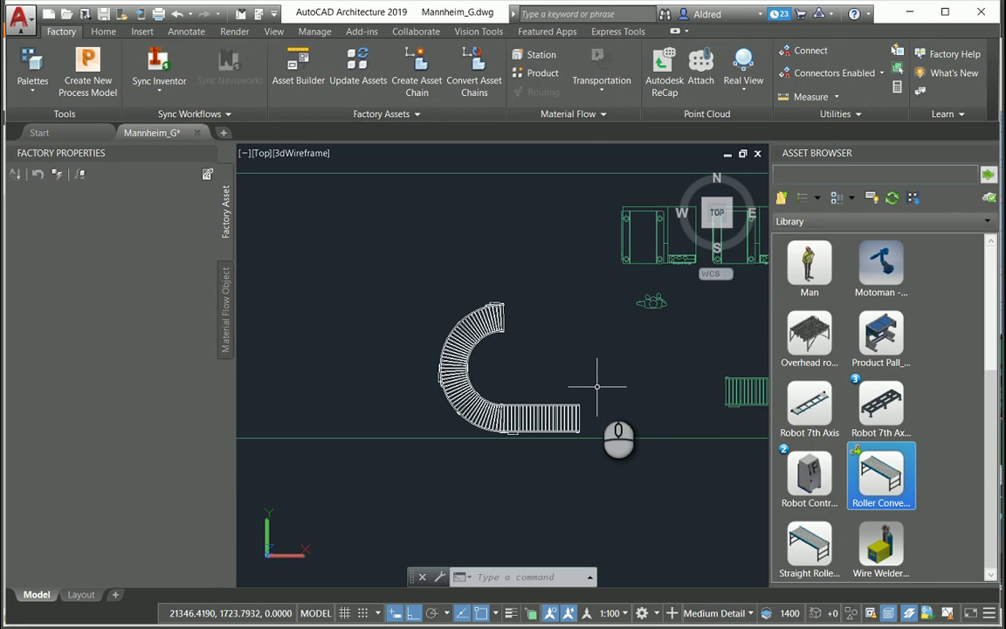
middle_drag(580, 352, 494, 349)
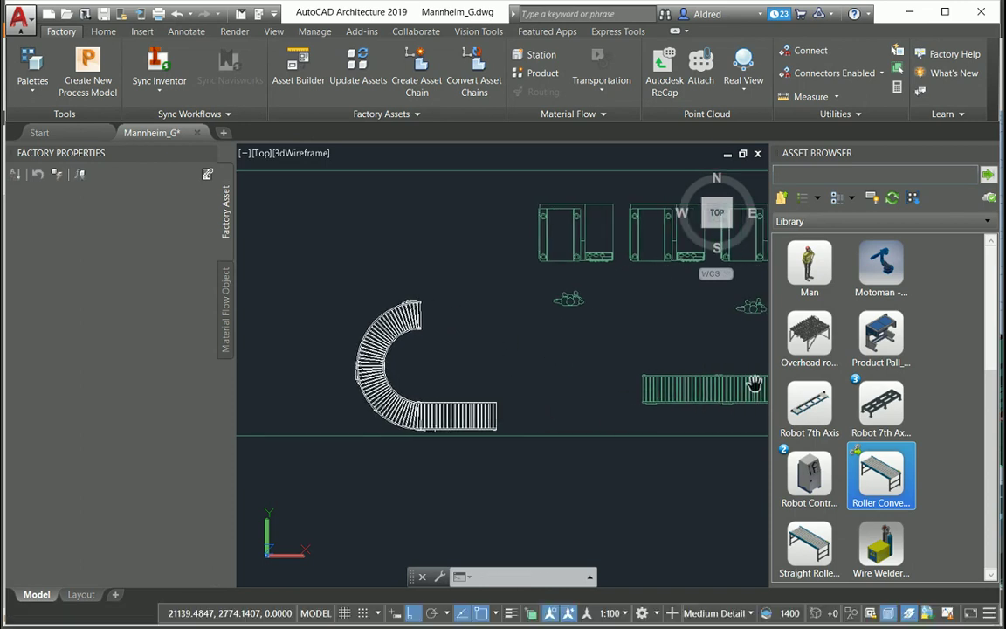